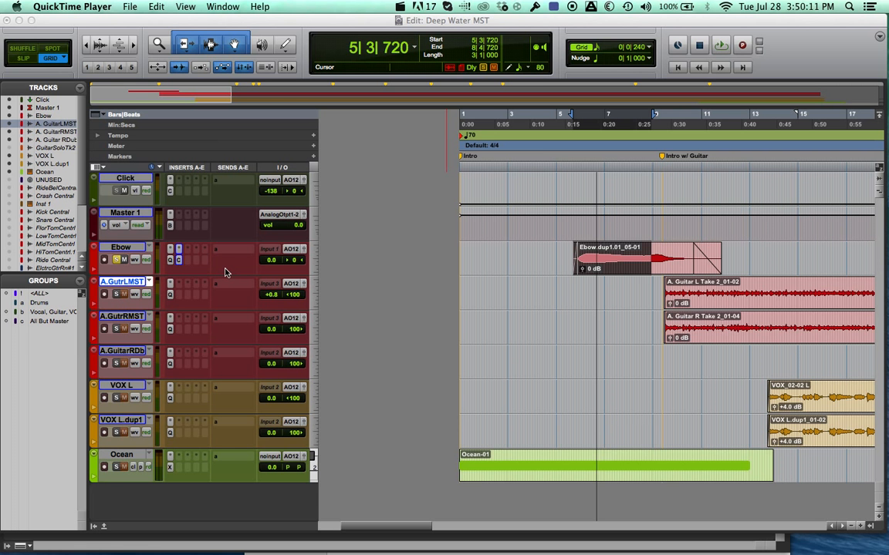
# Step: Insert the mono Channel Strip dynamics plug-in on the Ebow track's insert B and move its window clear of the Ebow clip
pyautogui.click(179, 251)
pyautogui.click(207, 229)
pyautogui.click(179, 255)
pyautogui.moveTo(214, 280)
pyautogui.moveTo(309, 291)
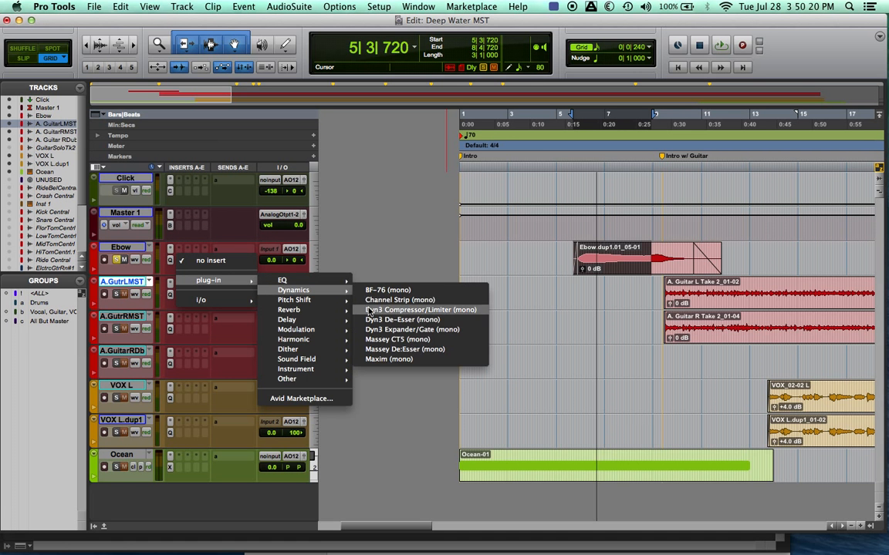
pyautogui.click(380, 300)
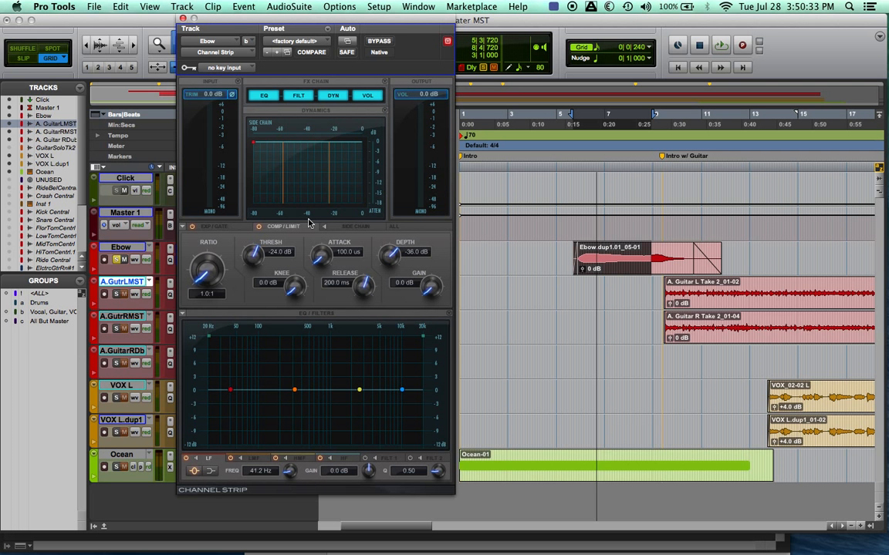
pyautogui.moveTo(226, 18); pyautogui.dragTo(367, 43)
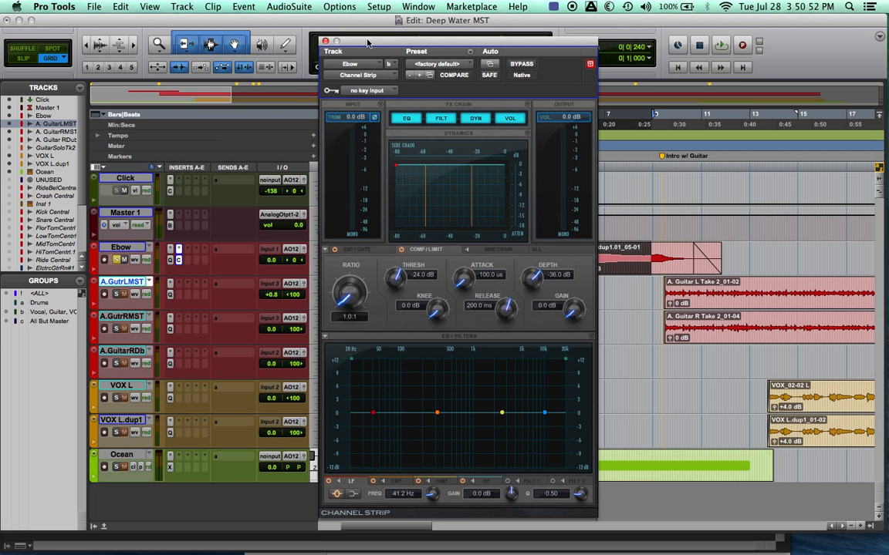
pyautogui.moveTo(368, 42); pyautogui.dragTo(249, 7)
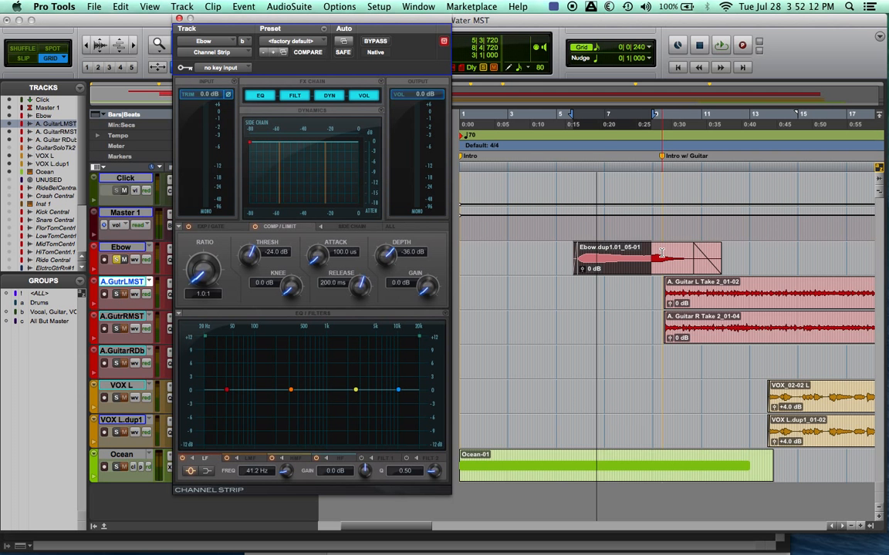
# Step: Load the Elec Guitar preset in the Ebow track's Channel Strip and reposition the plug-in window
pyautogui.click(289, 43)
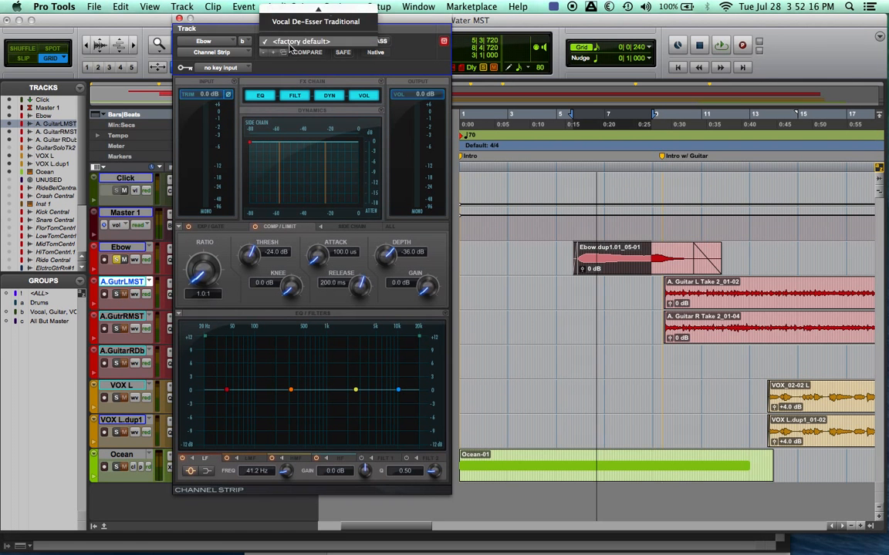
pyautogui.moveTo(305, 4)
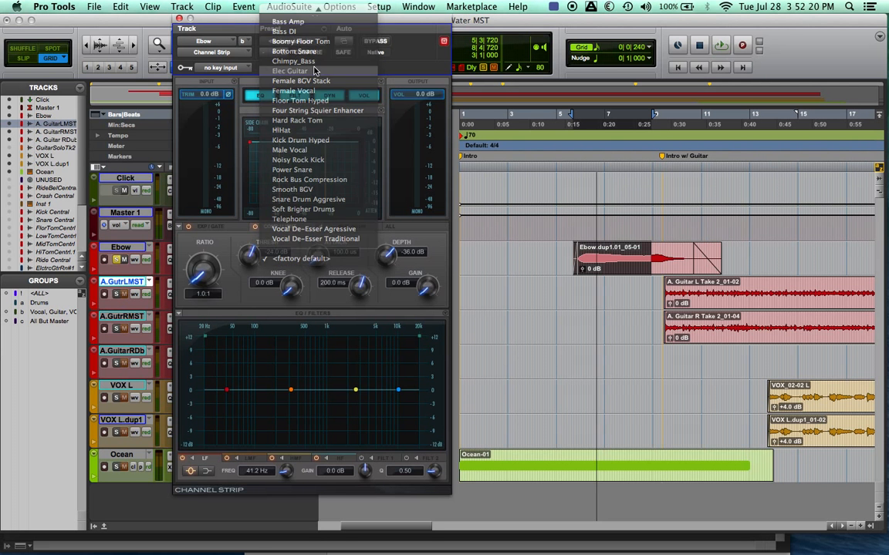
pyautogui.click(314, 71)
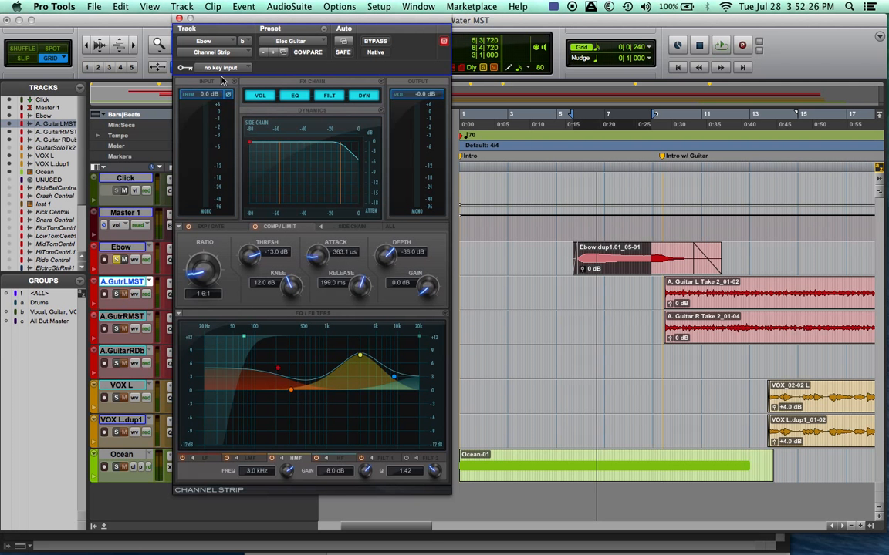
pyautogui.moveTo(244, 21); pyautogui.dragTo(299, 21)
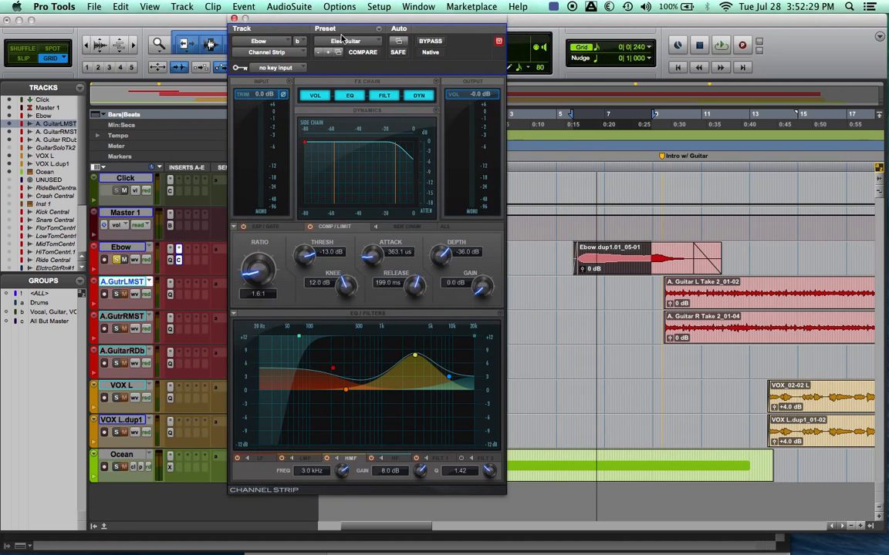
# Step: Play the selected Ebow passage with the Channel Strip bypassed and active to compare the sound, leave it active, and close the plug-in window
pyautogui.click(423, 42)
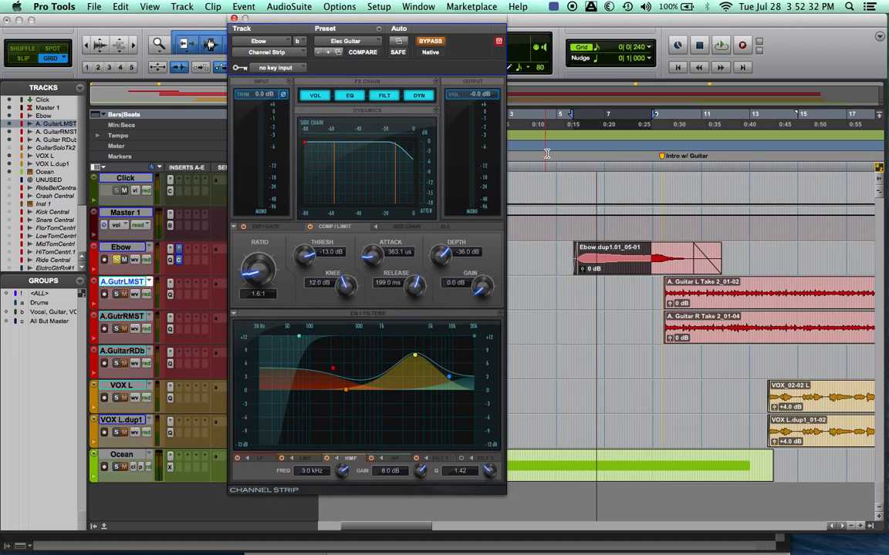
pyautogui.press('space')
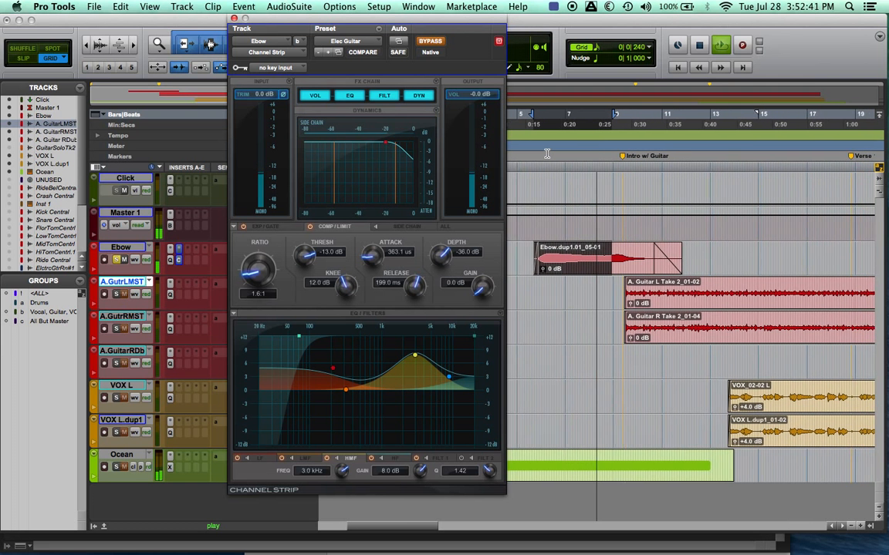
pyautogui.press('space')
pyautogui.click(425, 42)
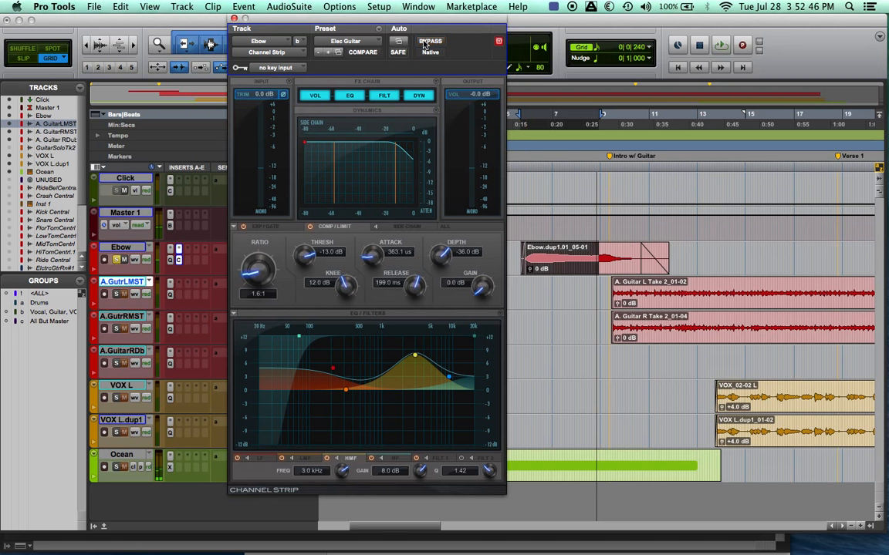
pyautogui.press('space')
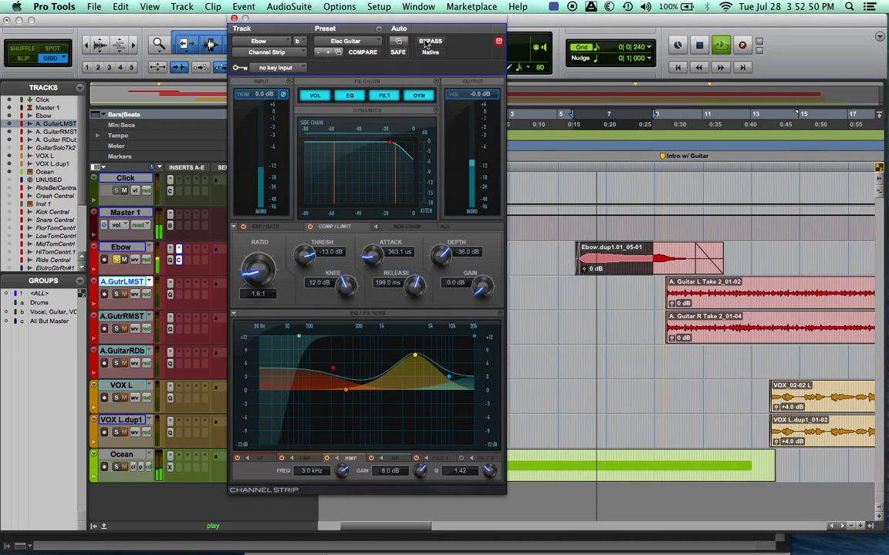
pyautogui.click(425, 41)
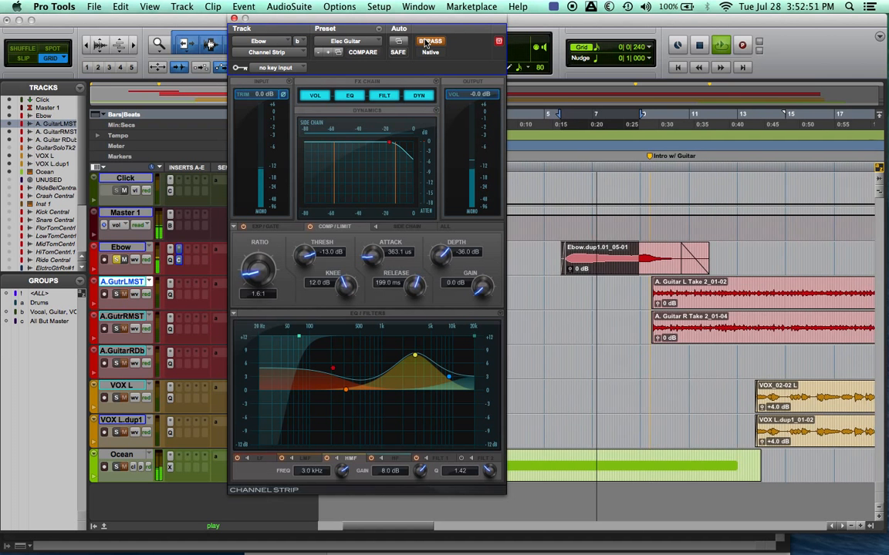
pyautogui.click(425, 42)
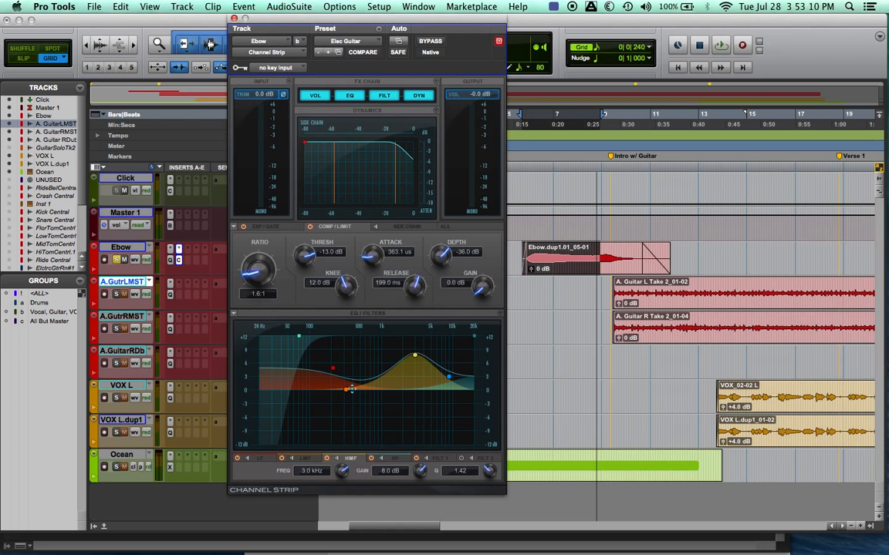
pyautogui.click(235, 18)
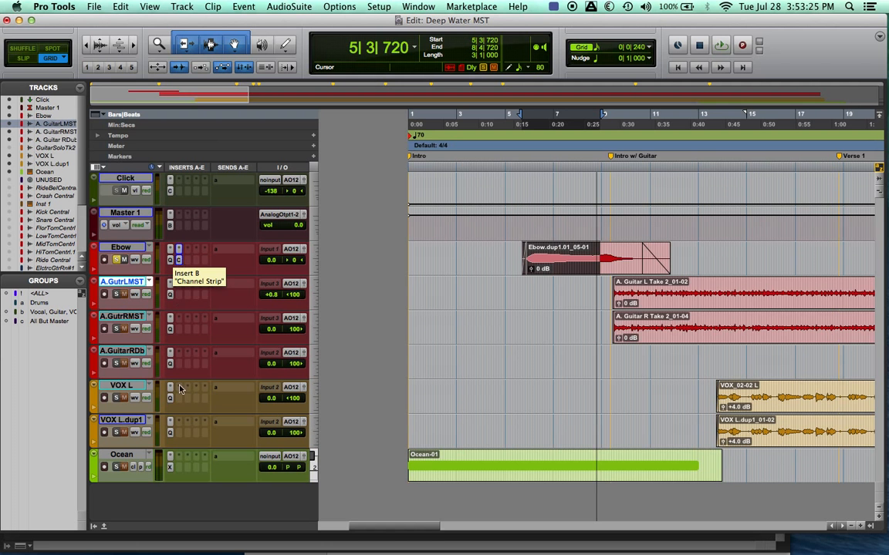
# Step: Show the hidden GuitarSoloTk2 track and make it active
pyautogui.hscroll(10, 463, 317)
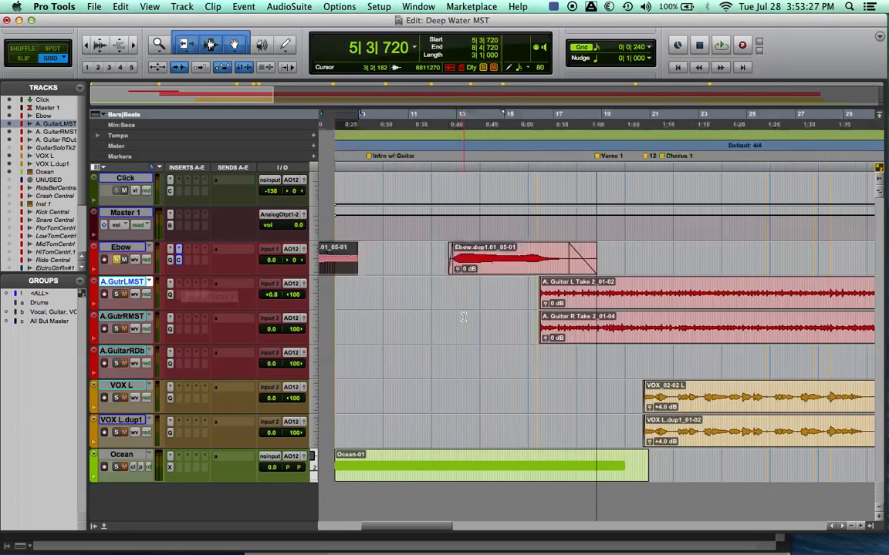
pyautogui.hscroll(15, 463, 317)
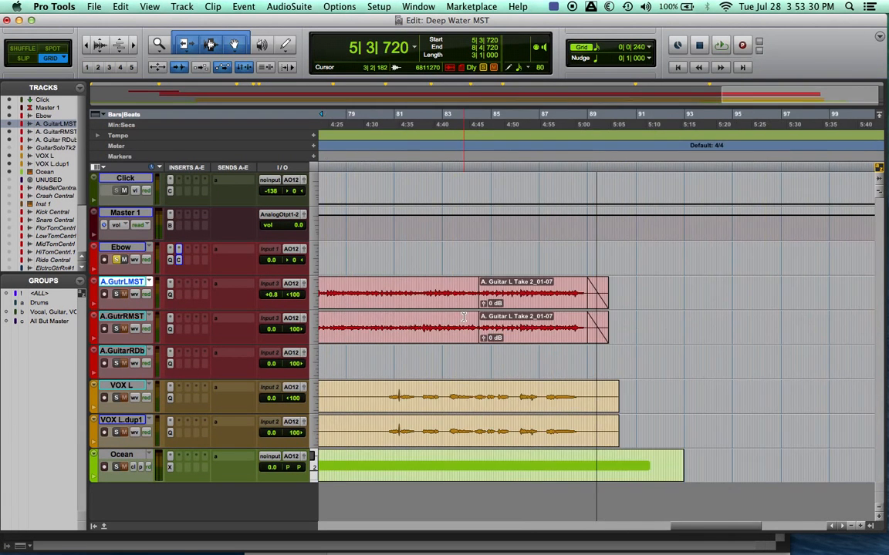
pyautogui.hscroll(-20, 464, 317)
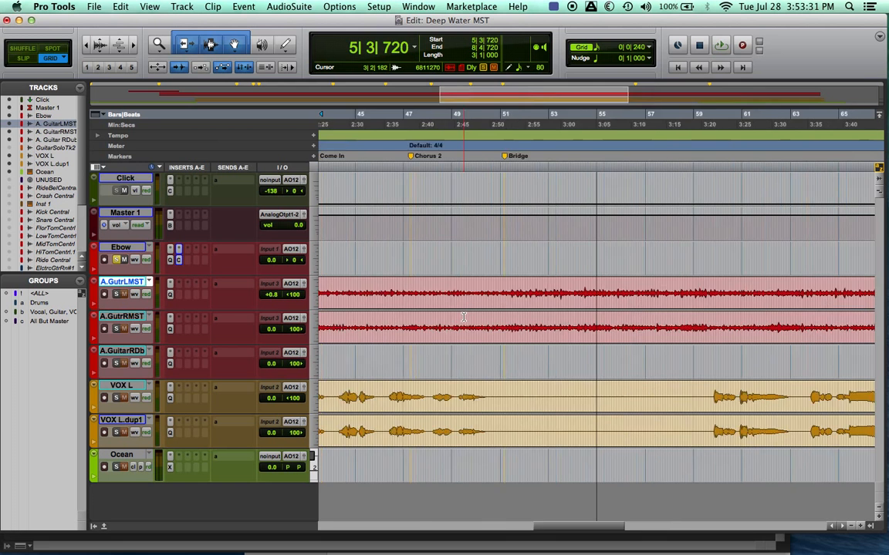
pyautogui.hscroll(-6, 463, 317)
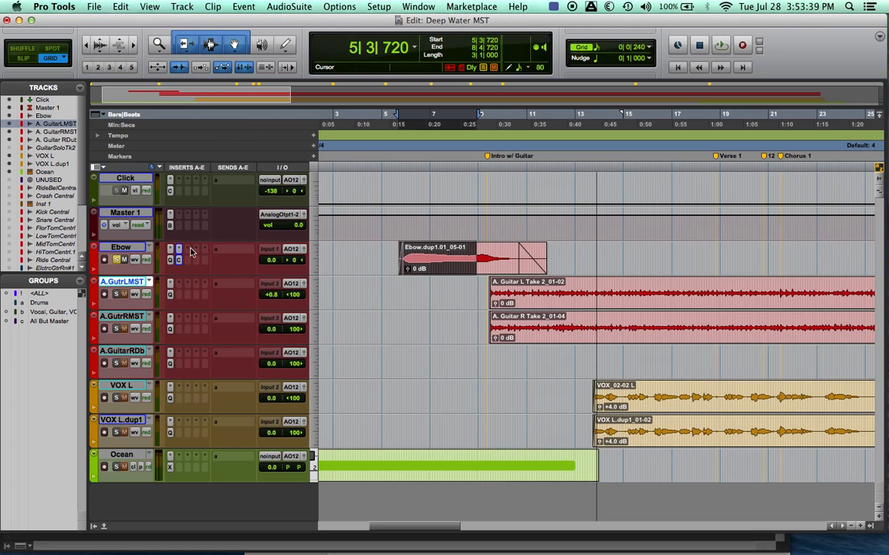
pyautogui.click(9, 149)
pyautogui.hscroll(10, 479, 320)
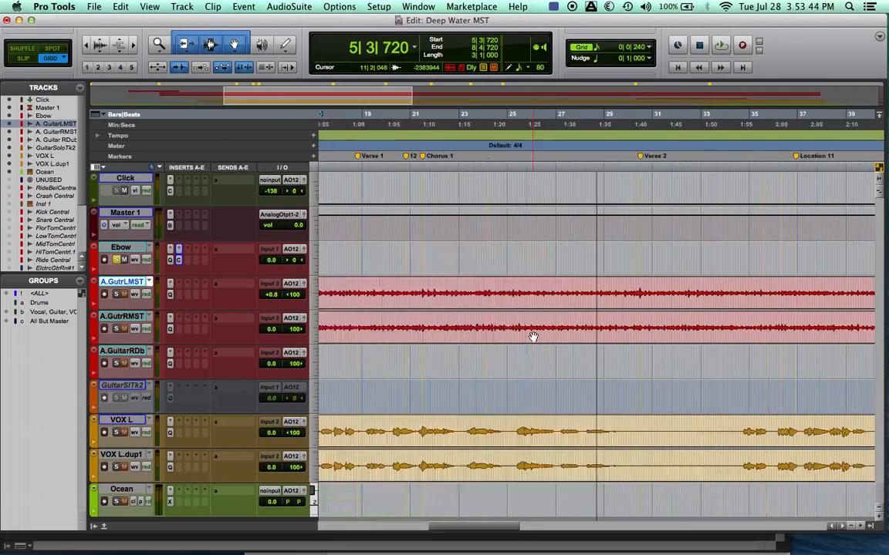
pyautogui.hscroll(15, 533, 337)
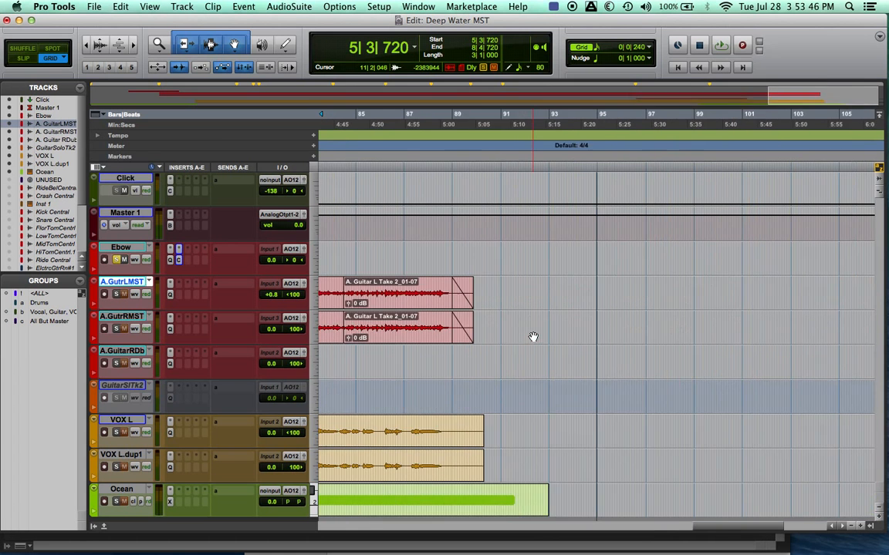
pyautogui.hscroll(-12, 533, 338)
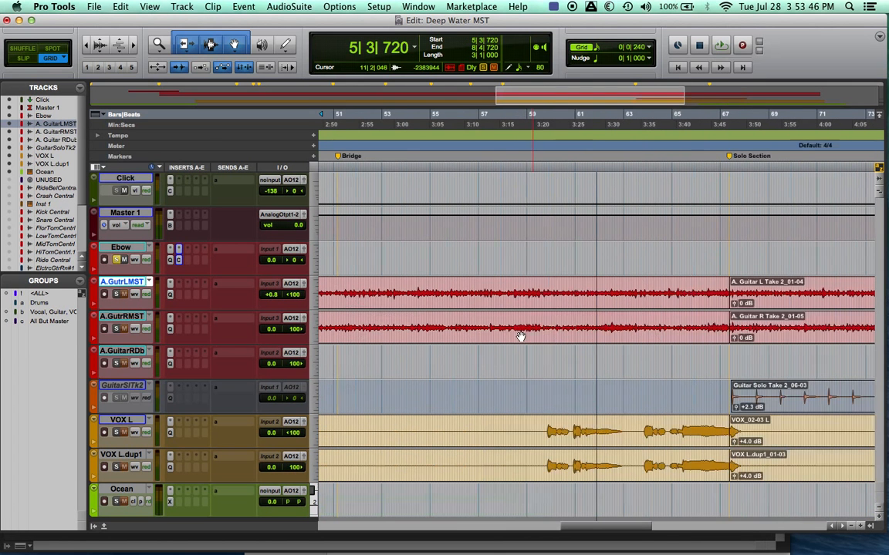
pyautogui.rightClick(127, 388)
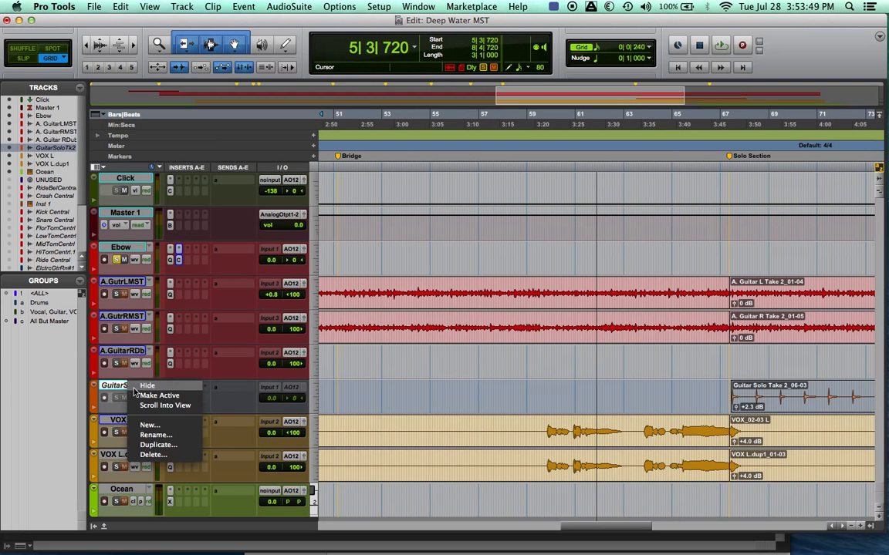
pyautogui.click(141, 347)
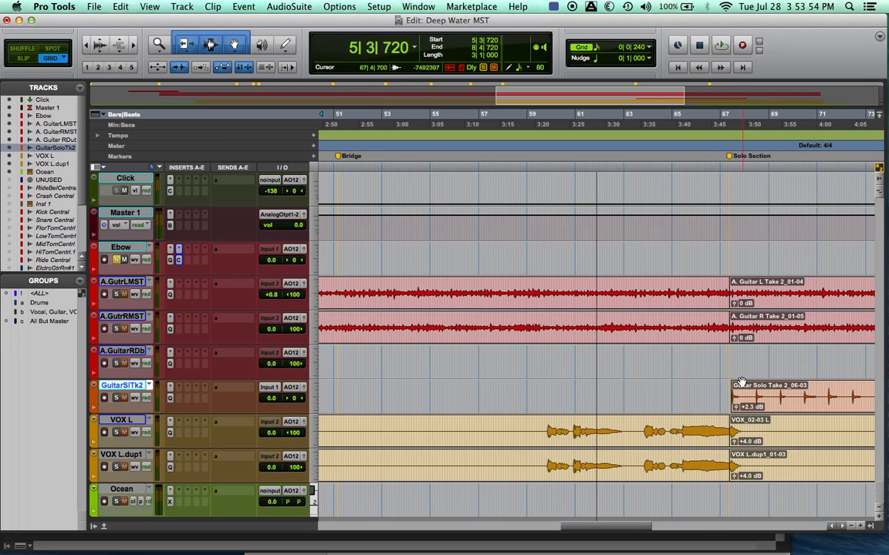
# Step: Hide the A. Guitar RDub track
pyautogui.click(128, 353)
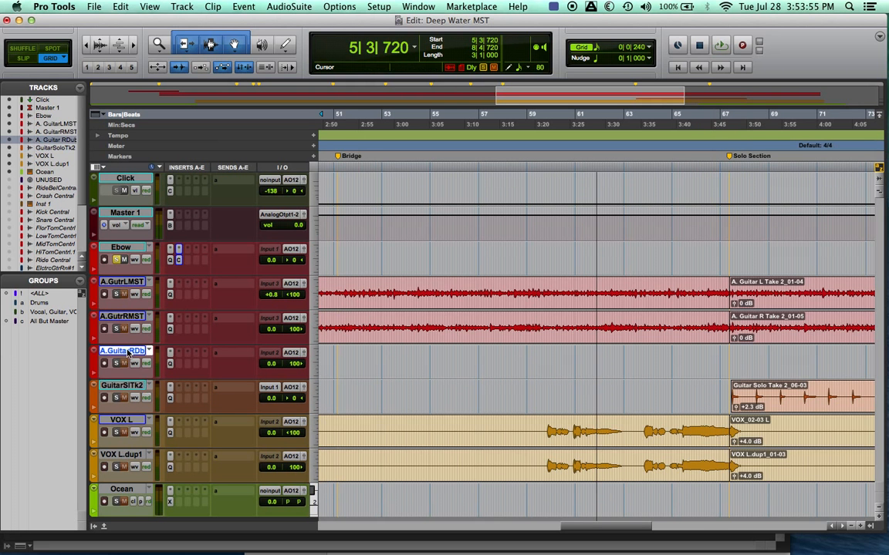
pyautogui.rightClick(128, 352)
pyautogui.click(164, 362)
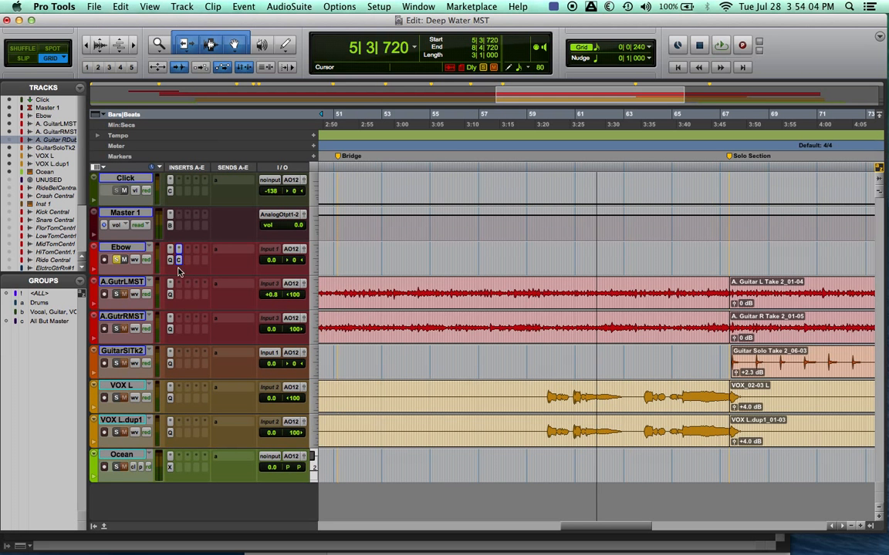
# Step: Copy the Ebow track's Channel Strip insert to the guitar solo track and play the session from 67|3|000
pyautogui.moveTo(181, 359); pyautogui.dragTo(180, 364)
pyautogui.click(732, 125)
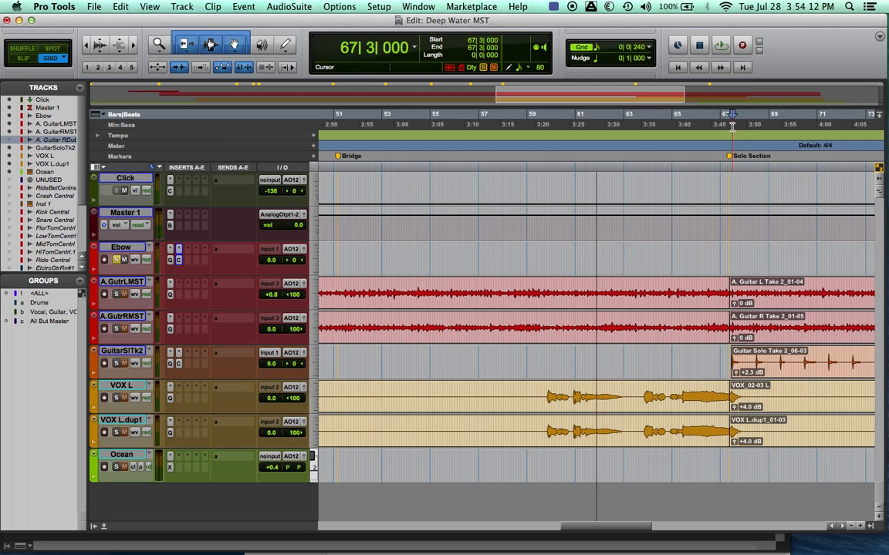
pyautogui.press('space')
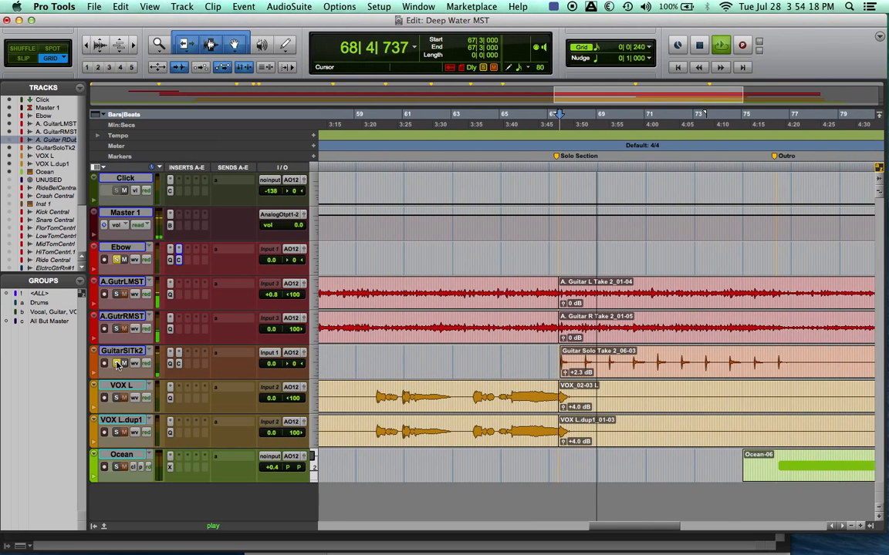
pyautogui.press('space')
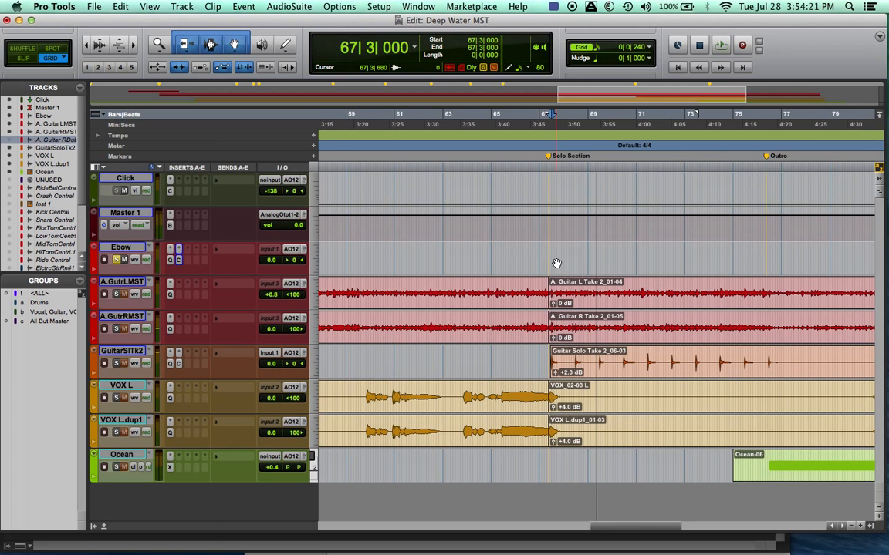
# Step: Solo the A.GutrLMST track, unsolo Ebow, and check the guitar channels in the Mix window before returning to the Edit window
pyautogui.hscroll(-15, 557, 264)
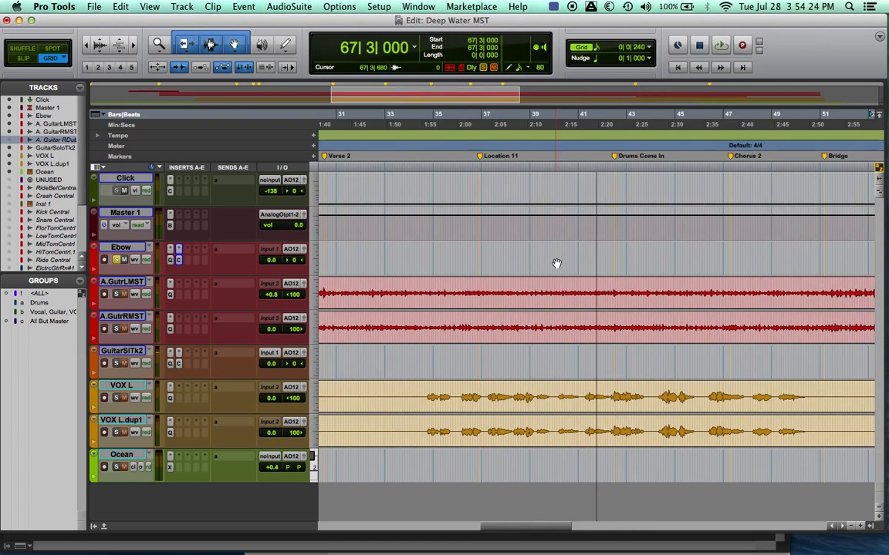
pyautogui.hscroll(-15, 556, 264)
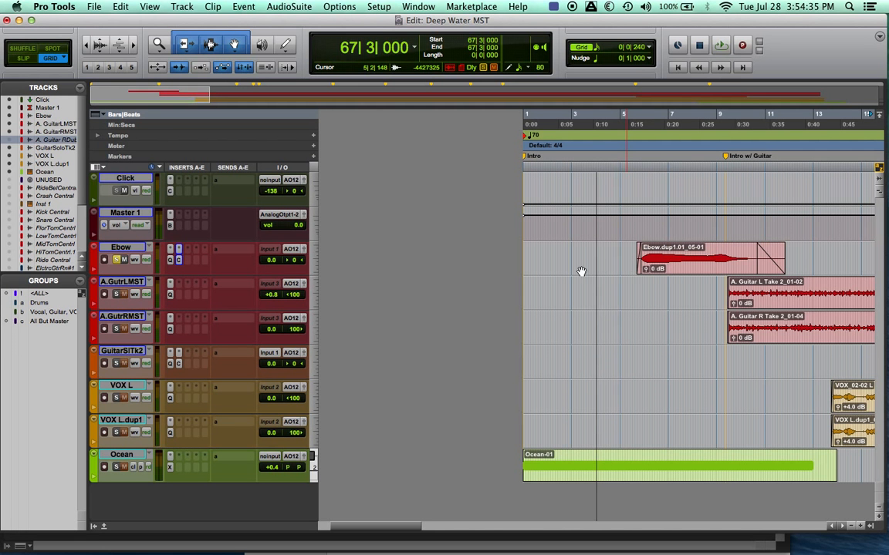
pyautogui.click(116, 294)
pyautogui.click(117, 261)
pyautogui.press('super+equal')
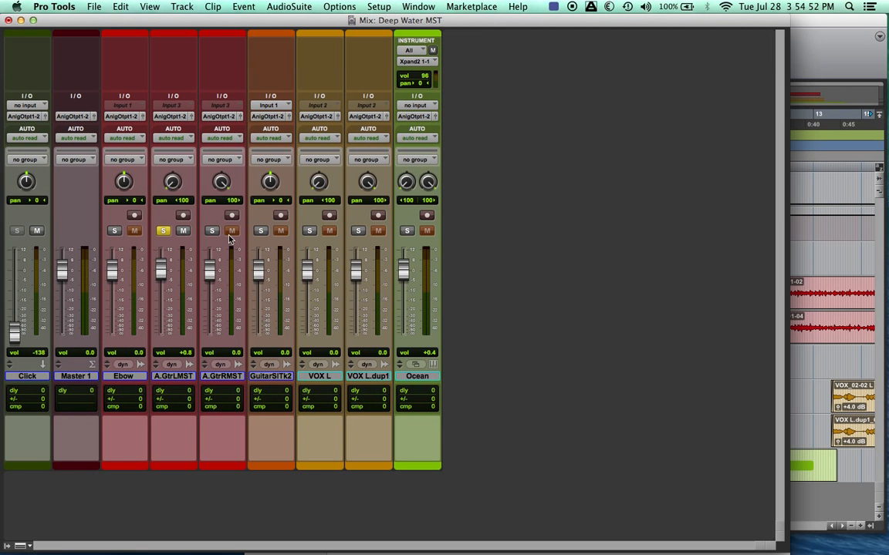
pyautogui.press('super+equal')
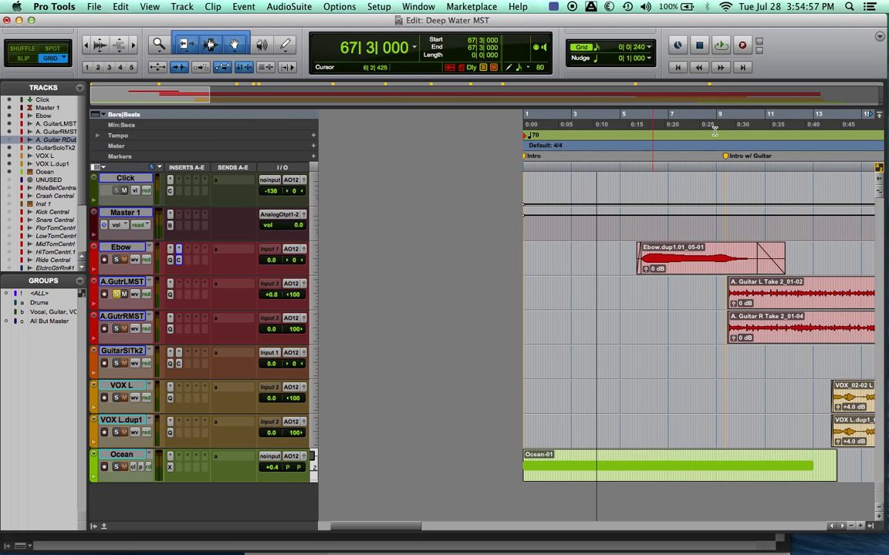
# Step: Select the timeline range from 10|1|480 to 13|3|480 in the guitar intro
pyautogui.hscroll(3, 744, 140)
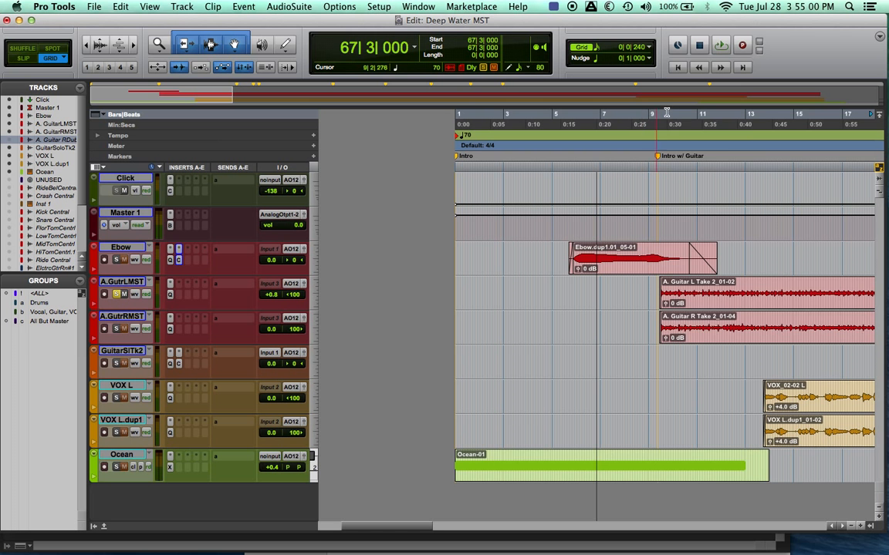
pyautogui.moveTo(676, 114); pyautogui.dragTo(763, 124)
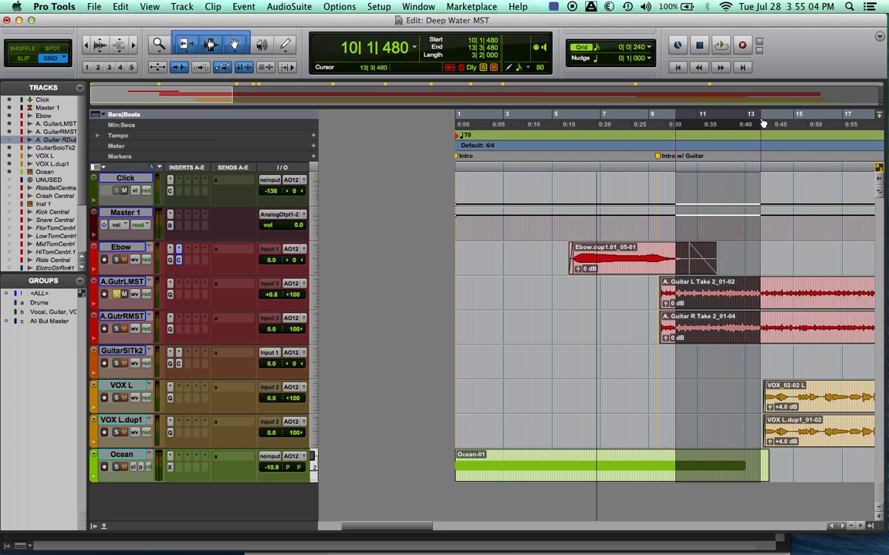
# Step: Extend the start of the timeline selection back to 9|2|720, where the acoustic guitar clips begin
pyautogui.keyDown('shift'); pyautogui.click(663, 120); pyautogui.keyUp('shift')
pyautogui.keyDown('shift'); pyautogui.click(660, 119); pyautogui.keyUp('shift')
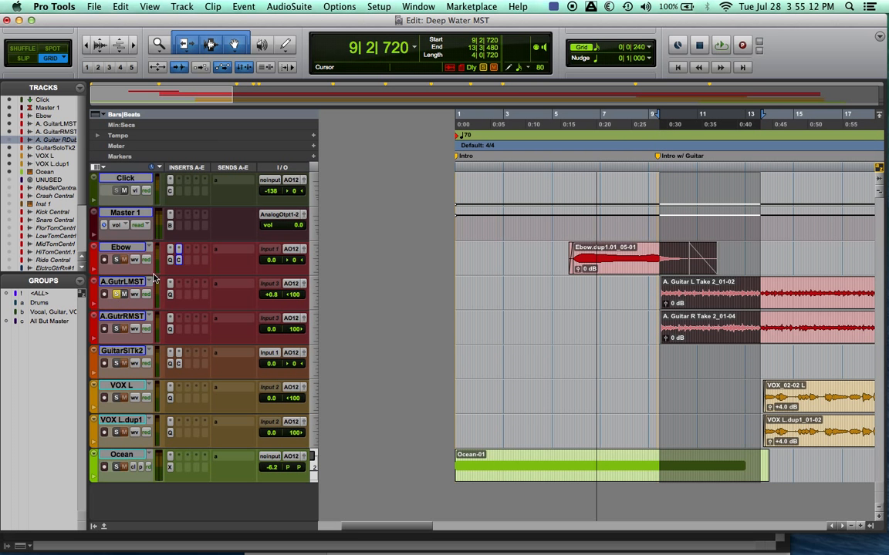
# Step: Insert the mono Channel Strip plug-in on the A.GutrLMST track and move its window clear of the track controls
pyautogui.click(198, 293)
pyautogui.moveTo(230, 318)
pyautogui.moveTo(308, 325)
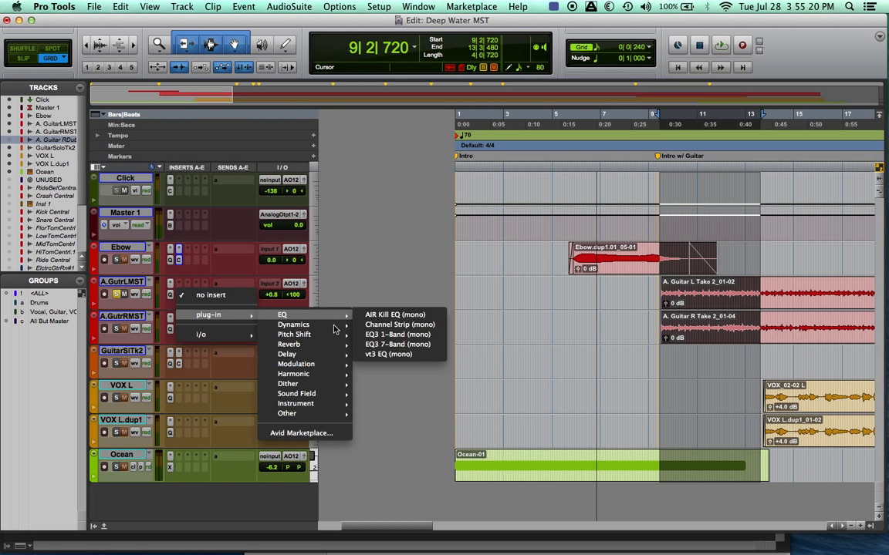
pyautogui.click(384, 335)
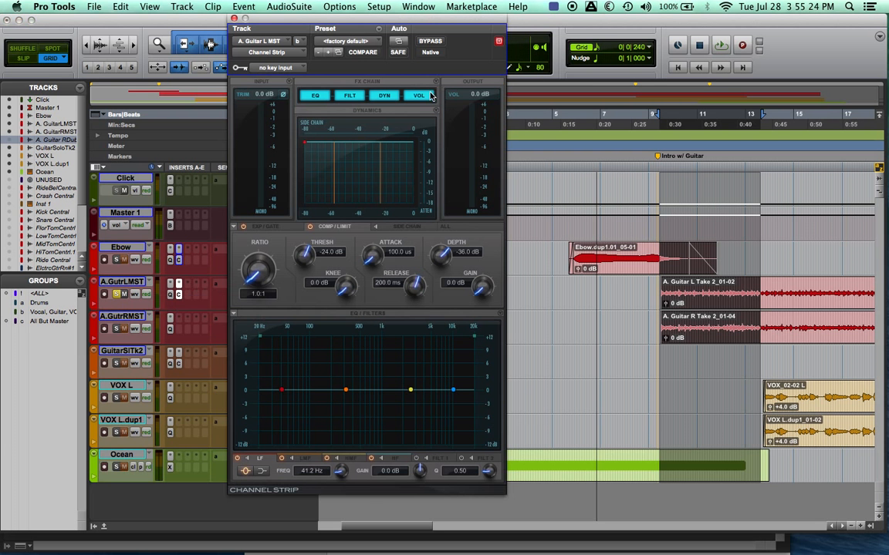
pyautogui.click(343, 7)
pyautogui.click(385, 11)
pyautogui.moveTo(381, 17); pyautogui.dragTo(476, 6)
# Step: Look over the Channel Strip presets, keep the factory default, and set the compressor ratio to 4.0:1
pyautogui.click(417, 41)
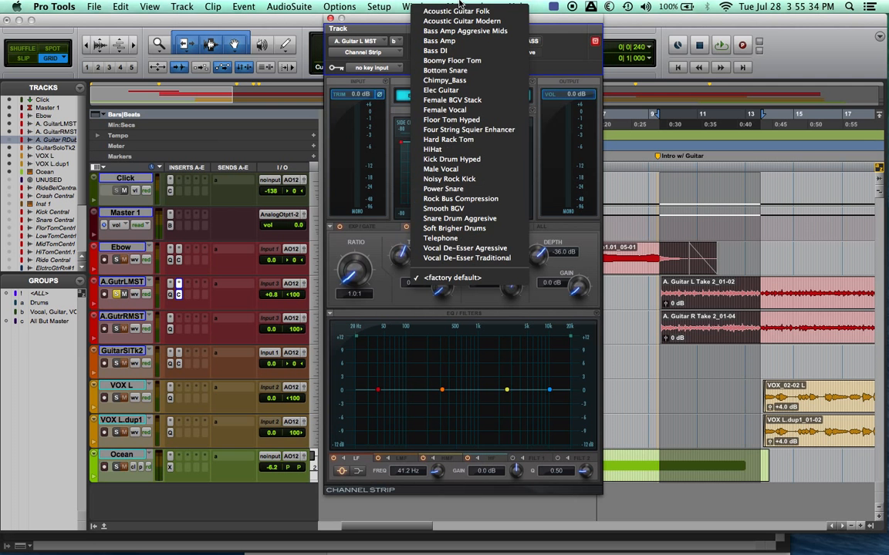
pyautogui.click(567, 61)
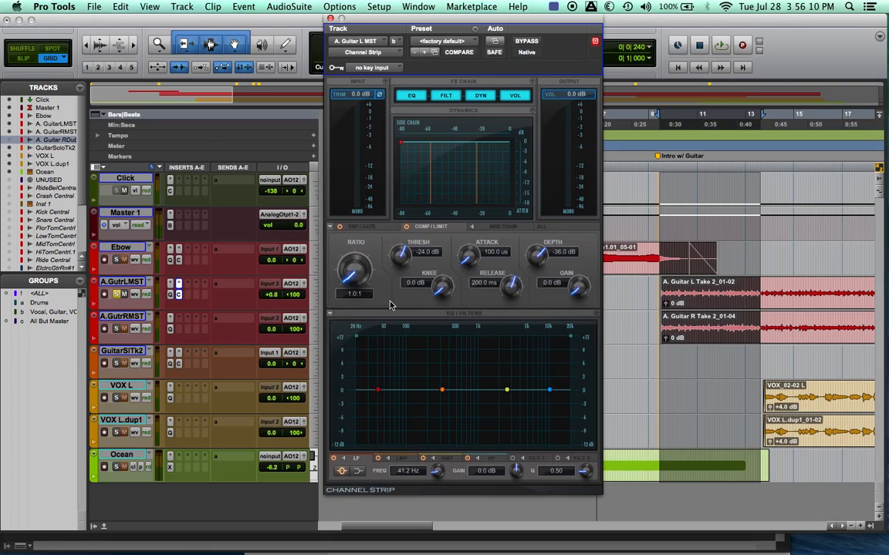
pyautogui.click(351, 294)
pyautogui.press('Return')
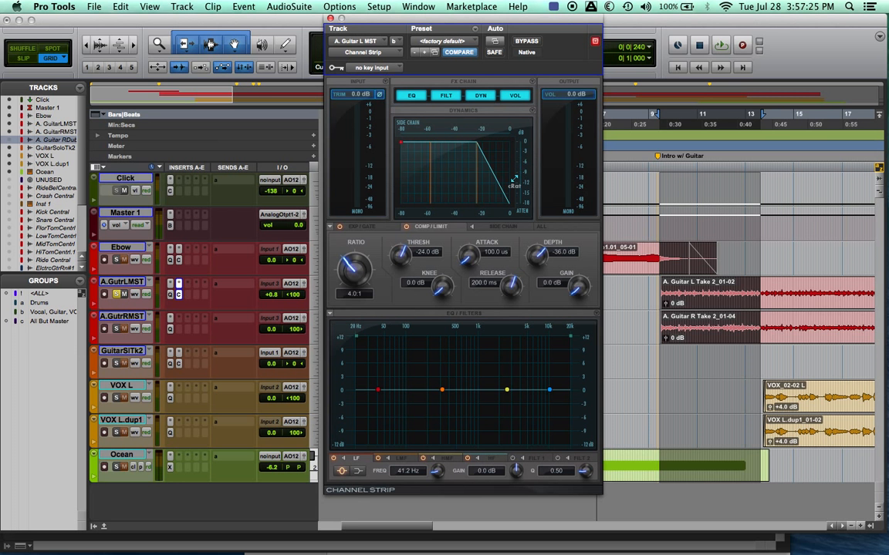
# Step: Lower the compressor threshold gradually to -29.5 dB while auditioning the selection
pyautogui.press('space')
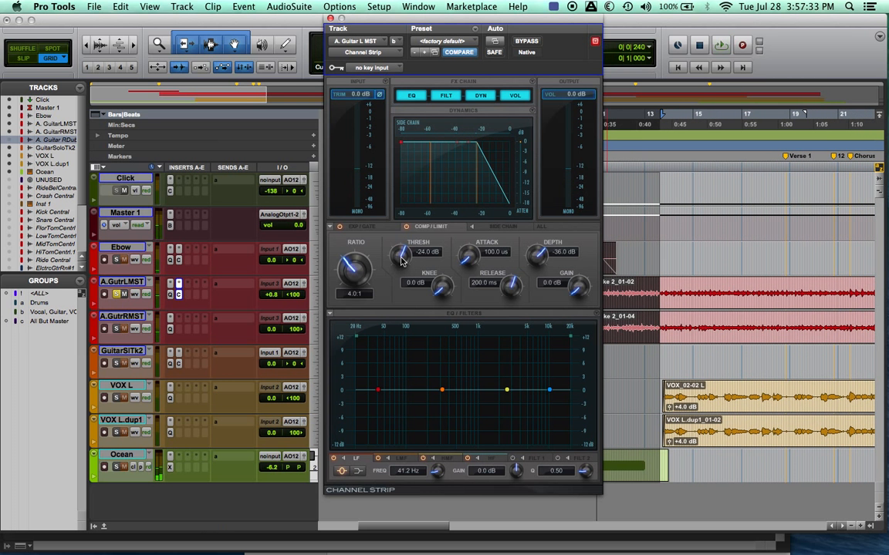
pyautogui.moveTo(402, 257); pyautogui.dragTo(394, 265)
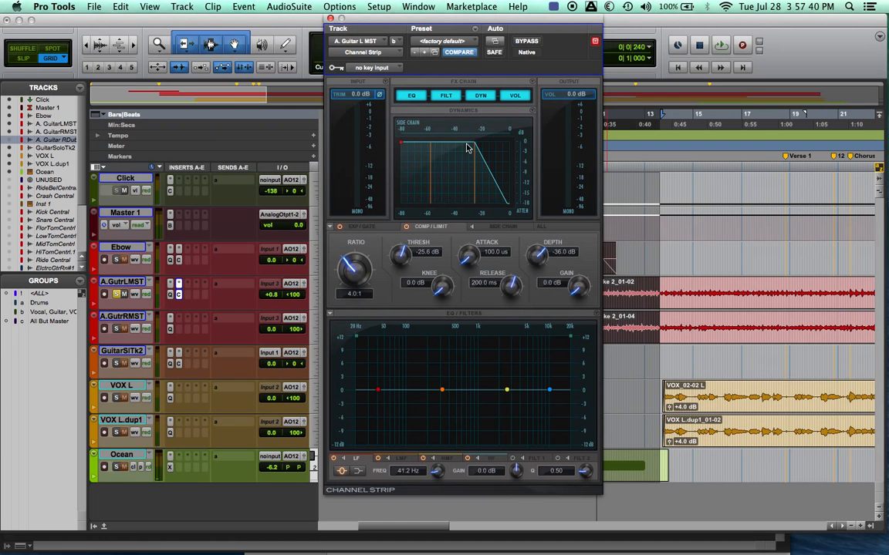
pyautogui.moveTo(400, 261); pyautogui.dragTo(394, 280)
pyautogui.press('space')
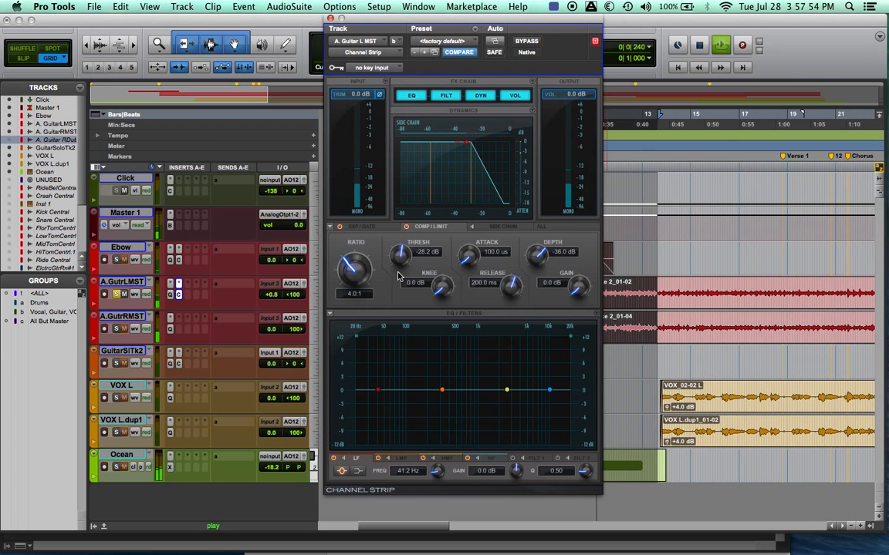
pyautogui.moveTo(401, 264); pyautogui.dragTo(399, 272)
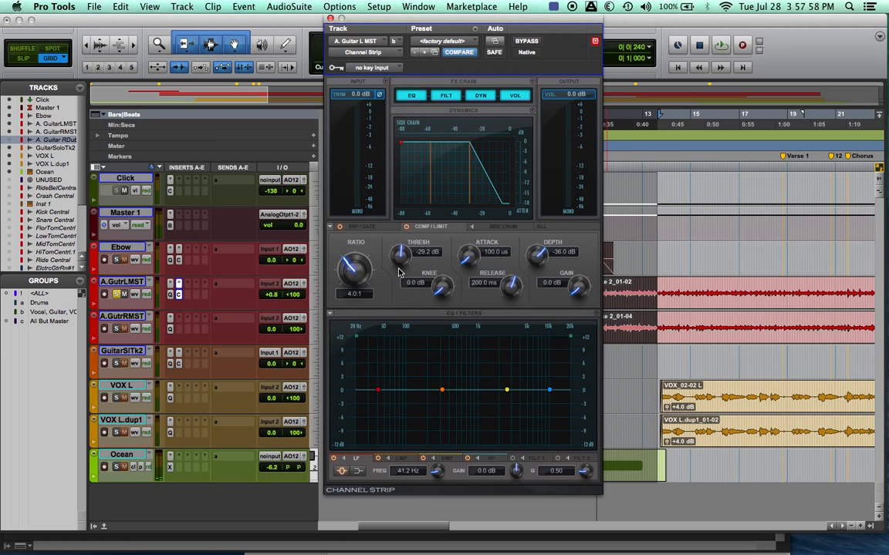
pyautogui.press('space')
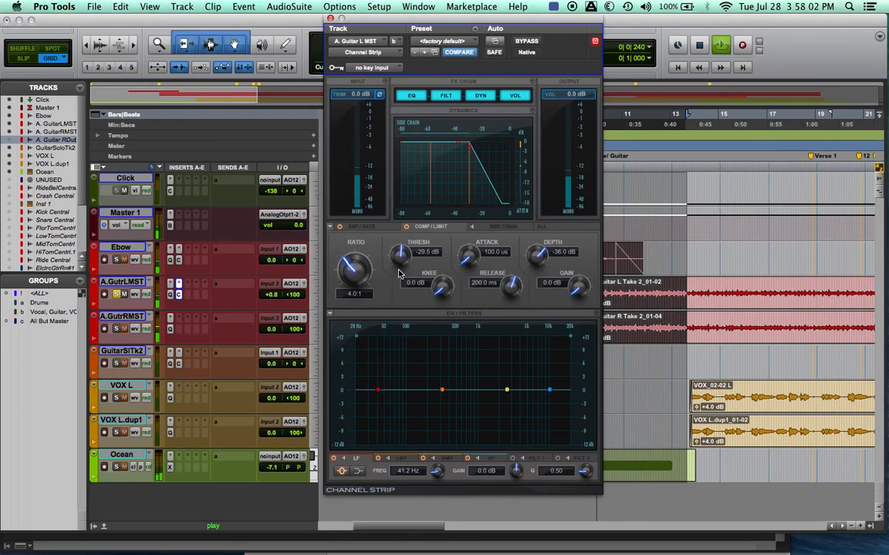
pyautogui.press('space')
# Step: Set the compressor threshold to -30.5 dB and audition the selection
pyautogui.click(418, 253)
pyautogui.doubleClick(418, 252)
pyautogui.press('BackSpace')
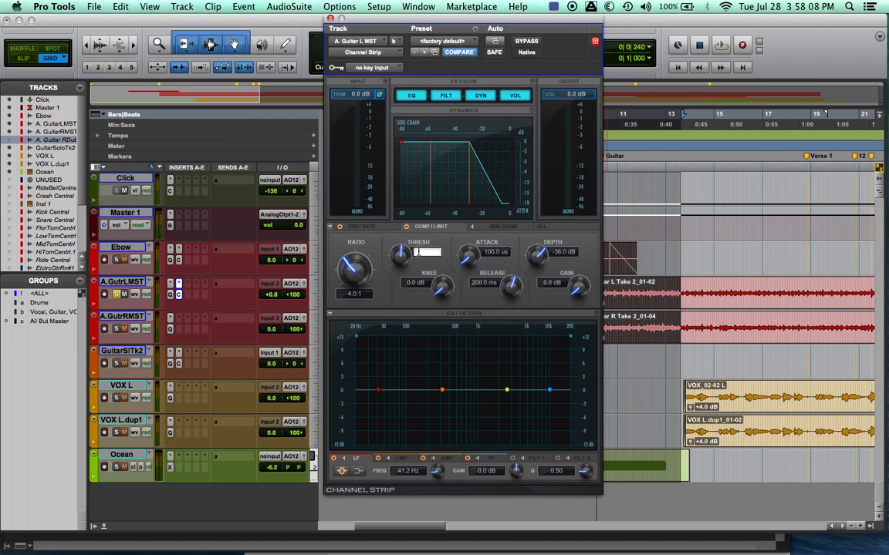
pyautogui.press('Return')
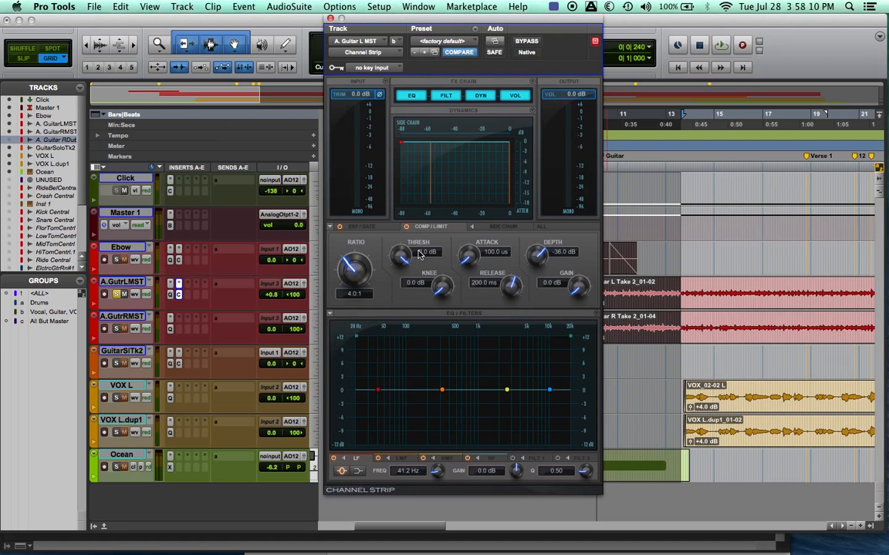
pyautogui.write('-3.9')
pyautogui.press('Return')
pyautogui.moveTo(386, 296); pyautogui.dragTo(354, 448)
pyautogui.press('space')
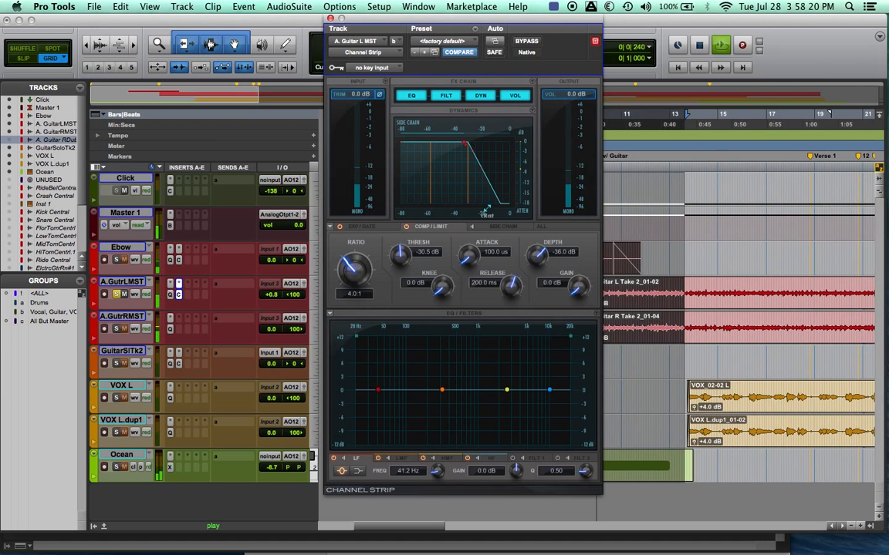
pyautogui.press('space')
# Step: Readjust the compressor threshold to -29.8 dB while auditioning the guitar
pyautogui.moveTo(406, 260); pyautogui.dragTo(407, 254)
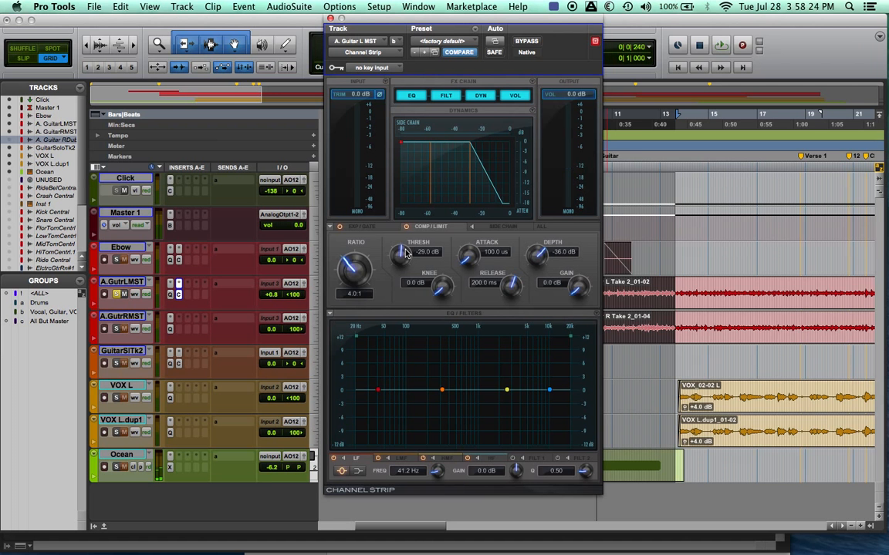
pyautogui.press('space')
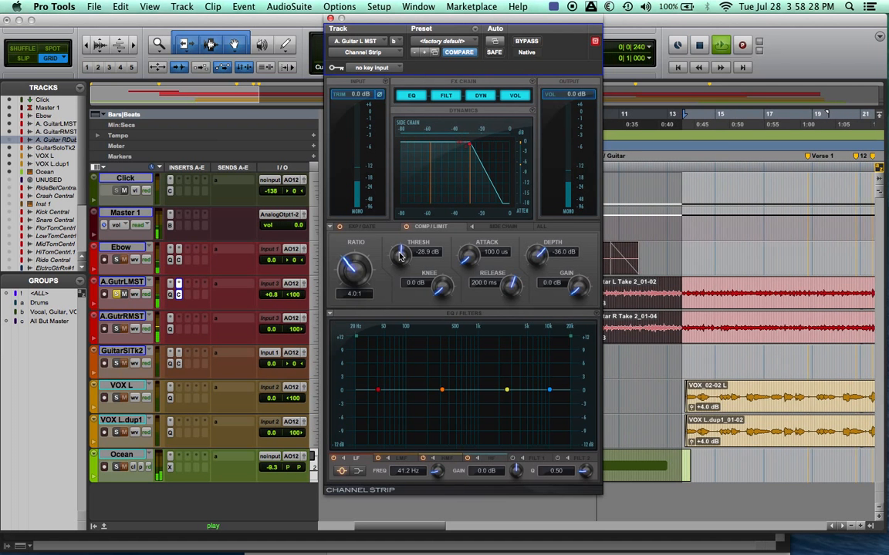
pyautogui.moveTo(399, 259); pyautogui.dragTo(397, 264)
# Step: Set the compressor's makeup gain to 4.0 dB and fine-tune the threshold to -30.2 dB during playback
pyautogui.click(551, 283)
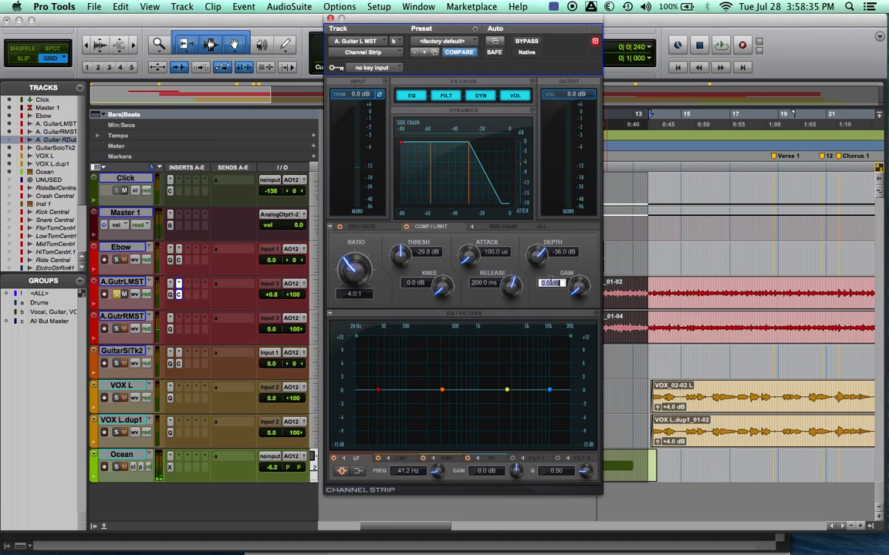
pyautogui.press('BackSpace')
pyautogui.write('4')
pyautogui.press('Return')
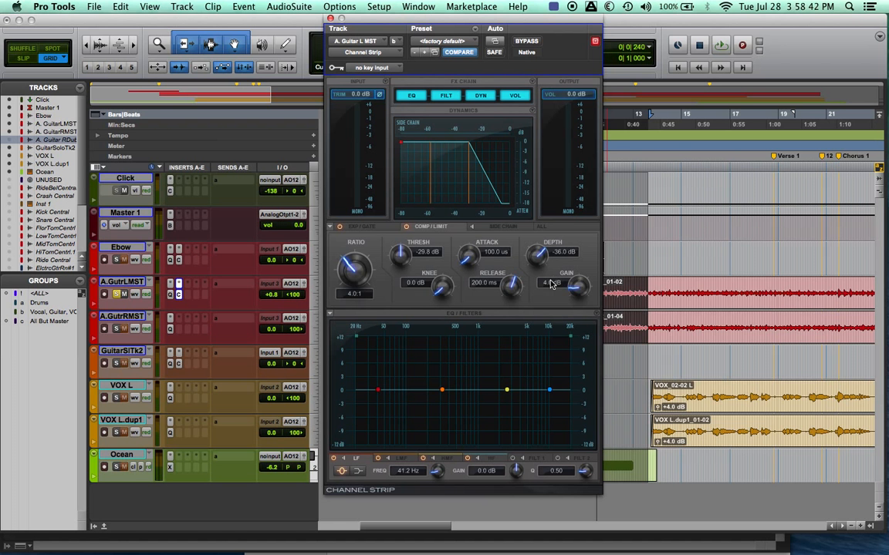
pyautogui.press('space')
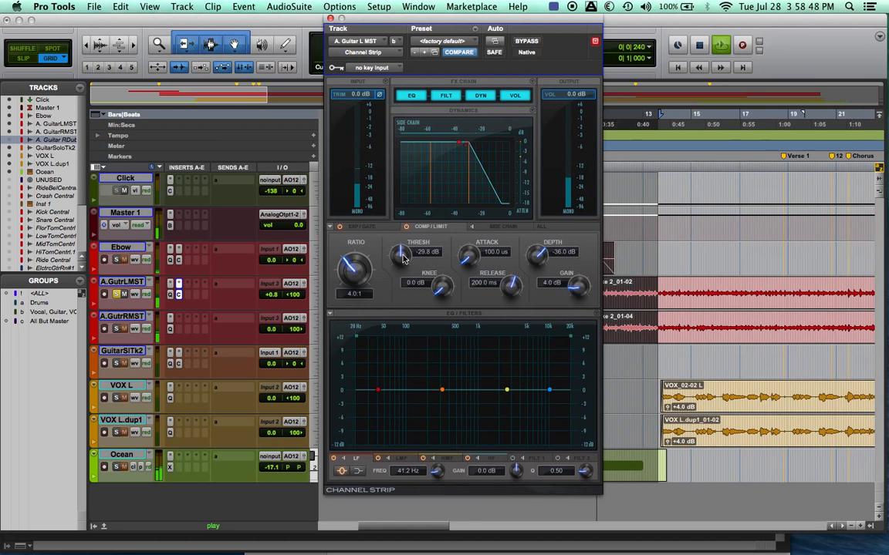
pyautogui.moveTo(403, 258); pyautogui.dragTo(403, 262)
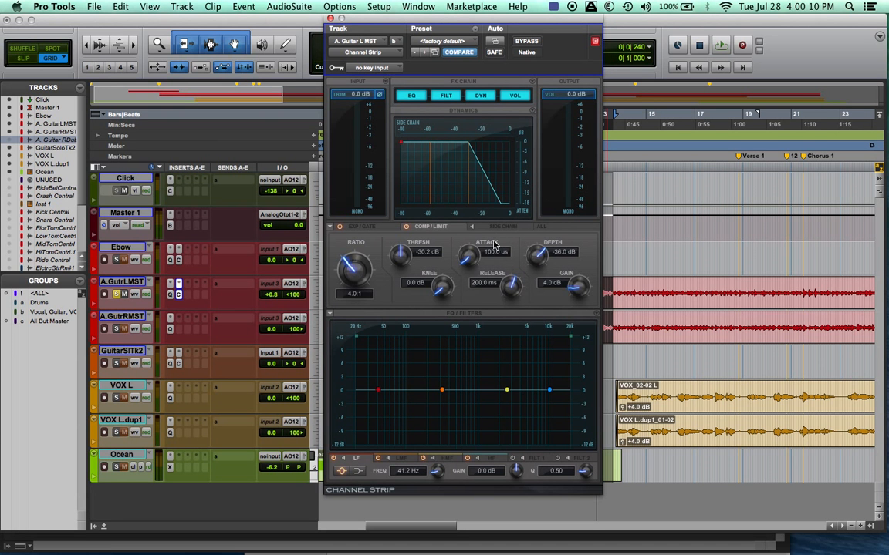
# Step: Check the compressor settings in the Ebow track's Channel Strip, and return to the A.GutrLMST Channel Strip
pyautogui.click(179, 249)
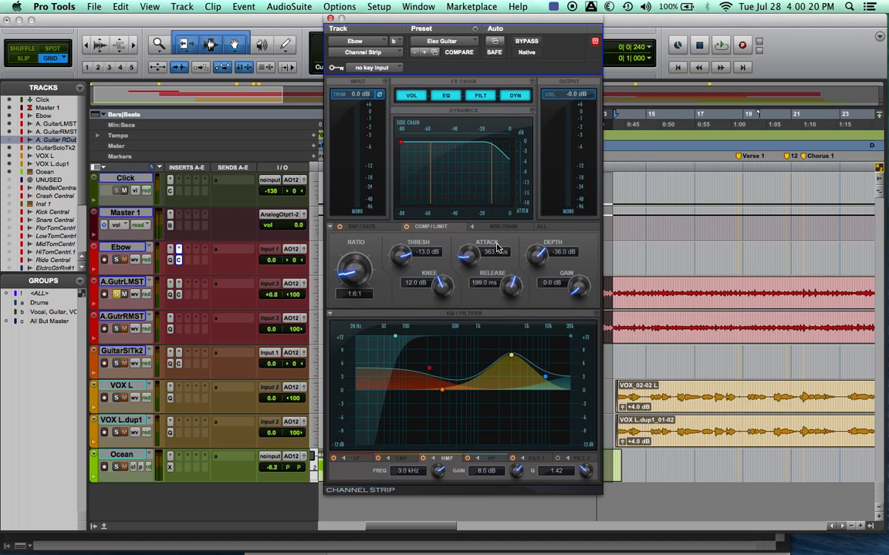
pyautogui.click(178, 283)
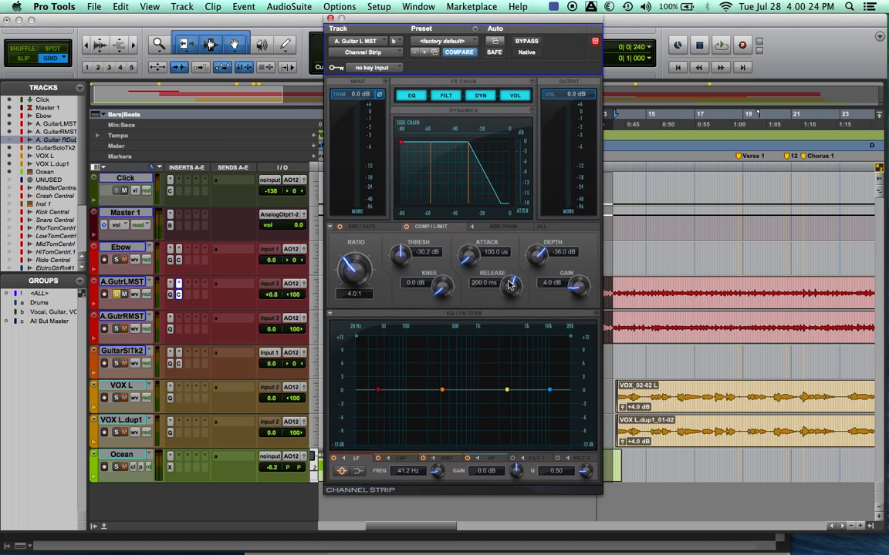
# Step: Play the selection and compare the guitar with the Channel Strip bypassed and active, leaving it active
pyautogui.press('space')
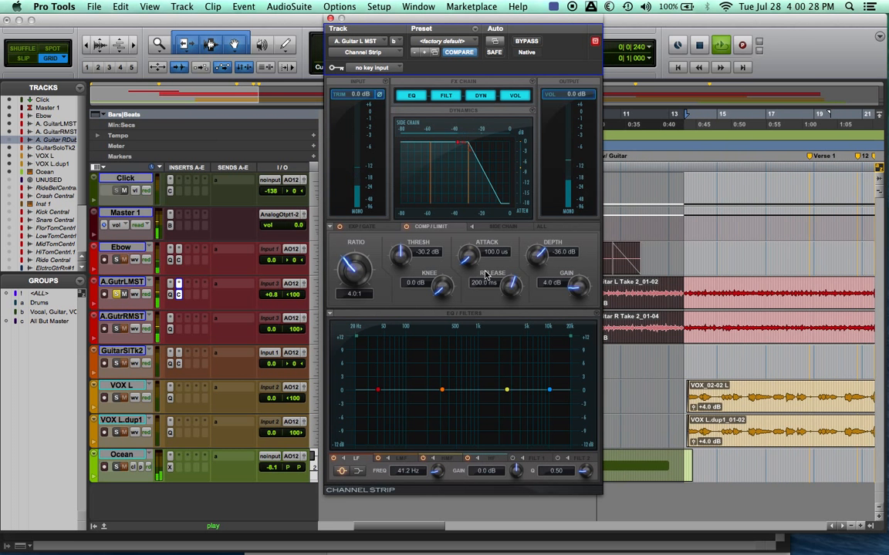
pyautogui.click(526, 41)
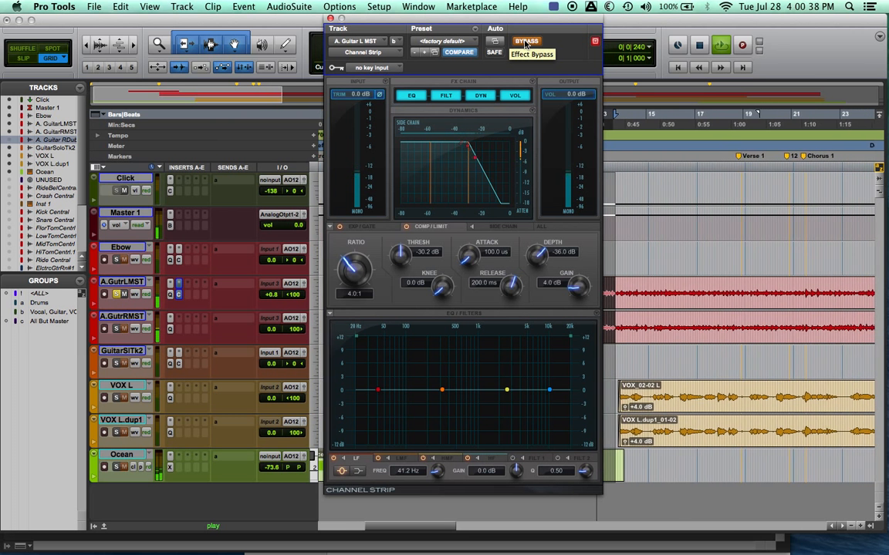
pyautogui.click(524, 42)
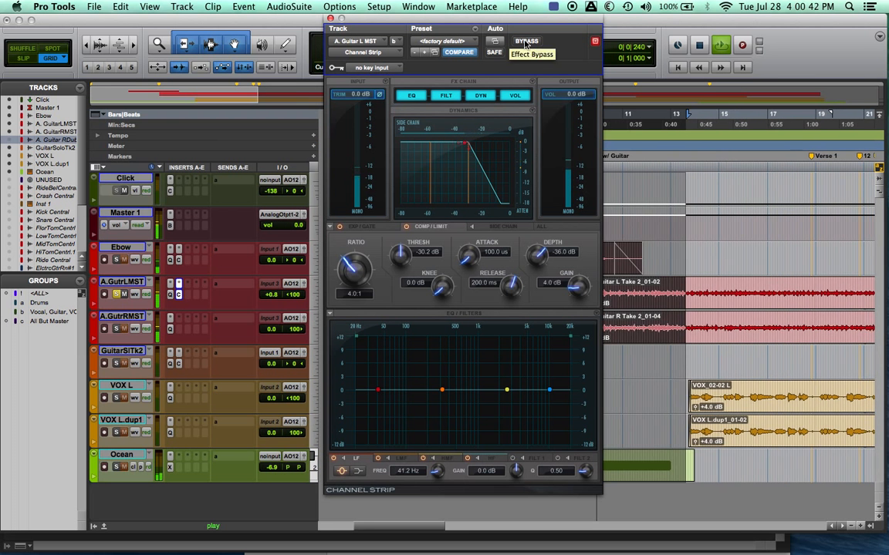
pyautogui.click(524, 42)
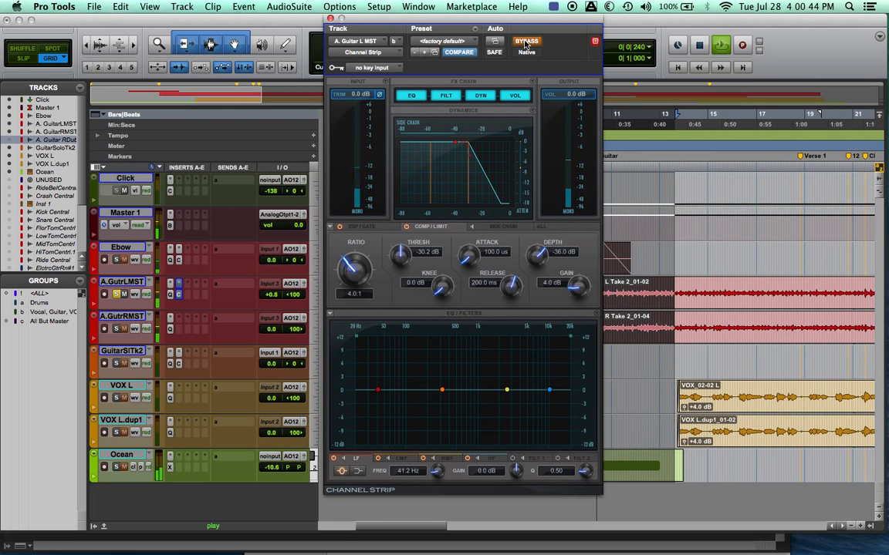
pyautogui.click(524, 42)
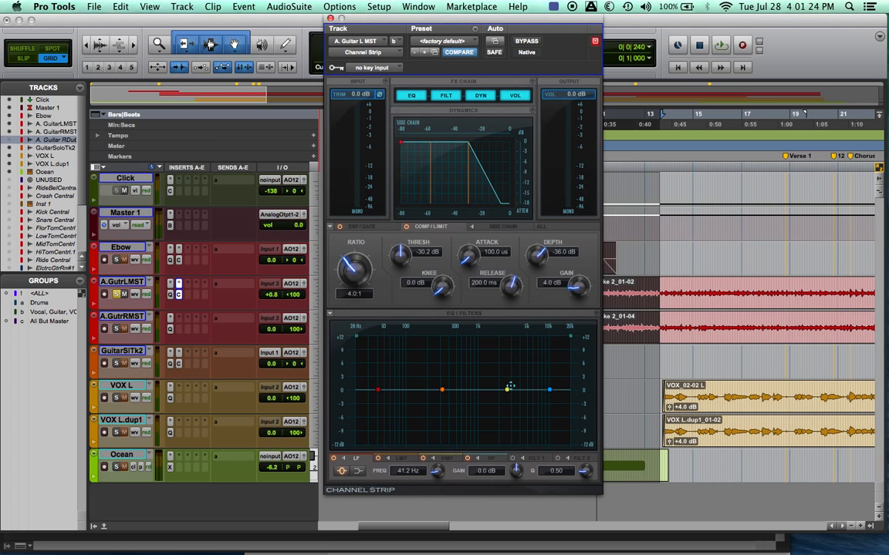
# Step: Shape the HMF band as a 12 dB boost at 3.1 kHz with a Q of 3.23, and return its gain to 0 dB
pyautogui.moveTo(506, 390); pyautogui.dragTo(498, 340)
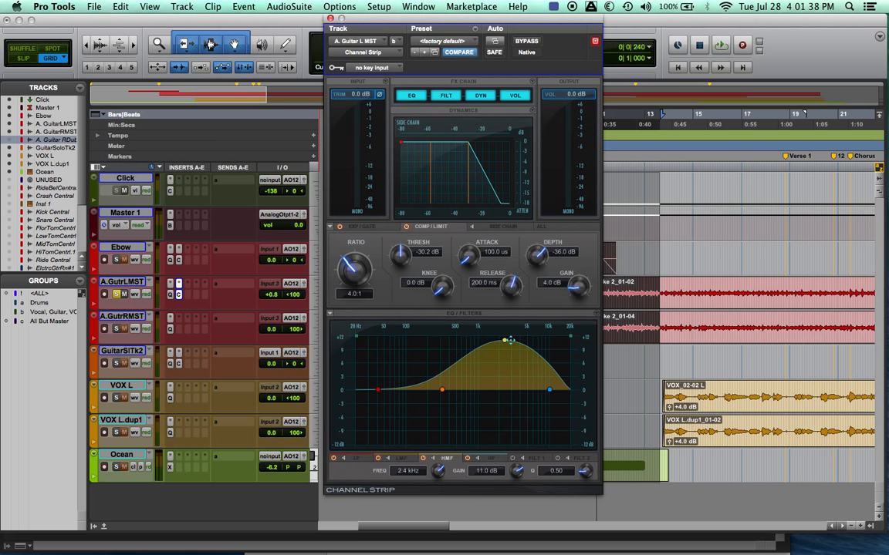
pyautogui.moveTo(534, 338); pyautogui.dragTo(510, 336)
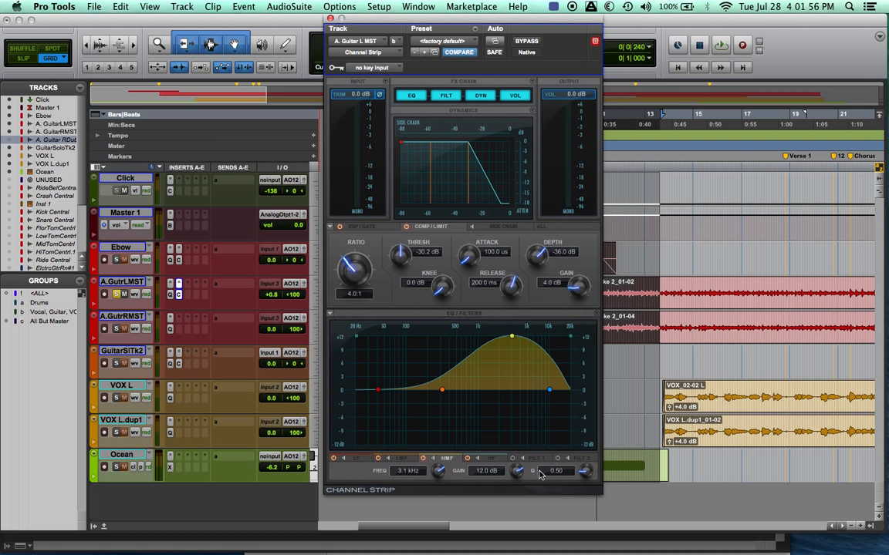
pyautogui.moveTo(585, 471); pyautogui.dragTo(586, 371)
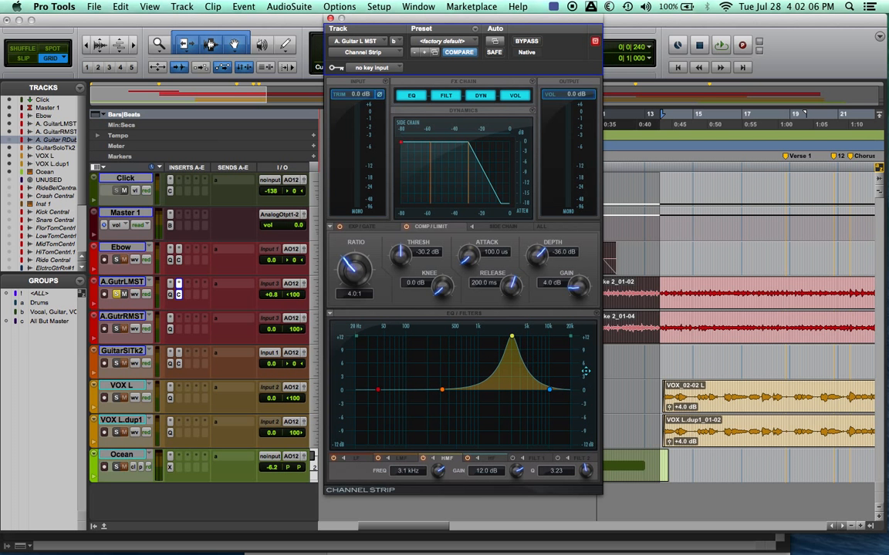
pyautogui.moveTo(518, 473); pyautogui.dragTo(451, 546)
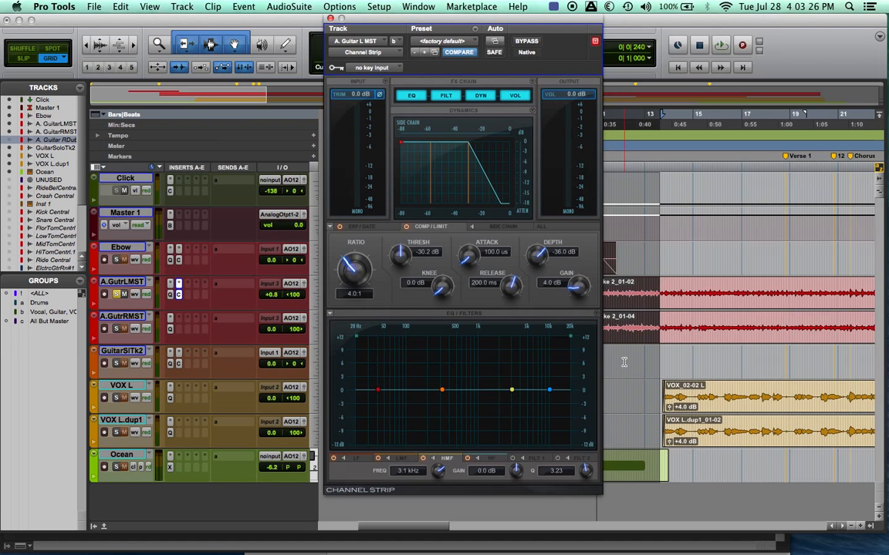
# Step: Boost the HF band by 8.1 dB at 9.0 kHz, narrow its Q to 4.91, and audition the selection
pyautogui.press('space')
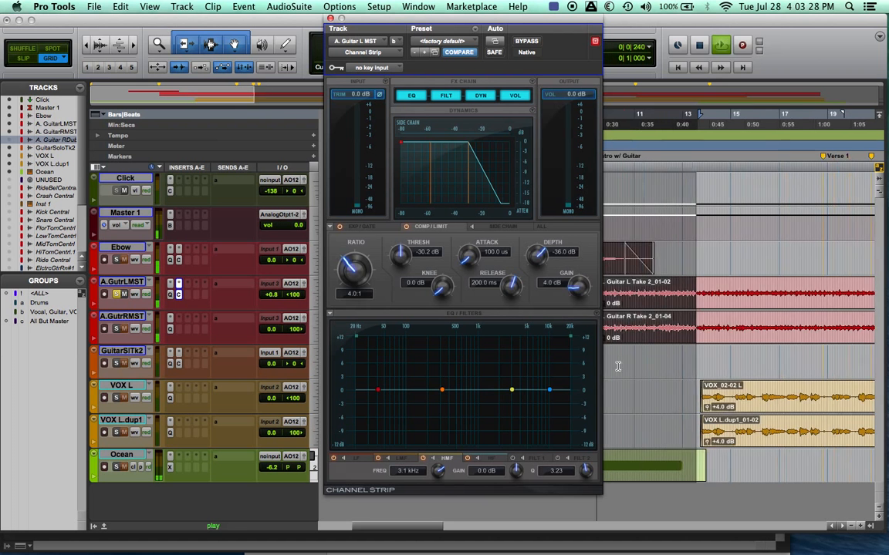
pyautogui.moveTo(549, 391); pyautogui.dragTo(544, 356)
pyautogui.press('space')
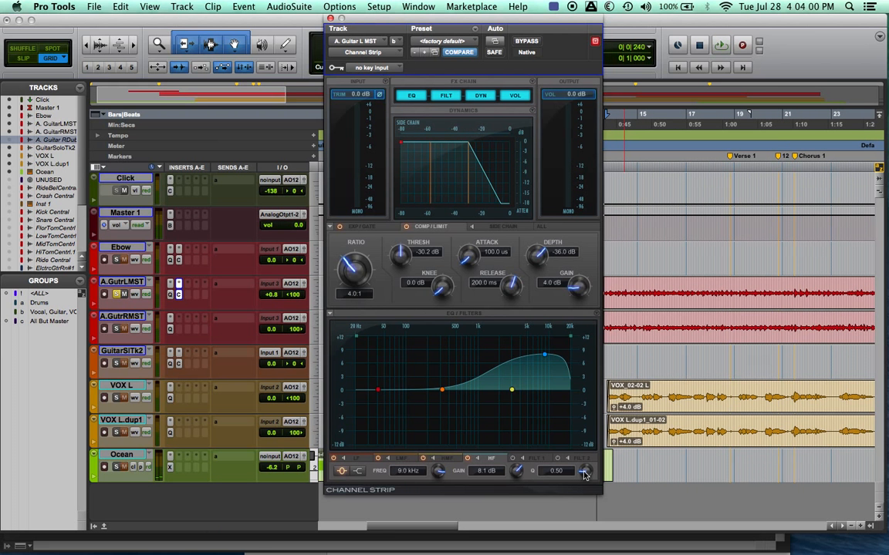
pyautogui.moveTo(584, 471); pyautogui.dragTo(579, 365)
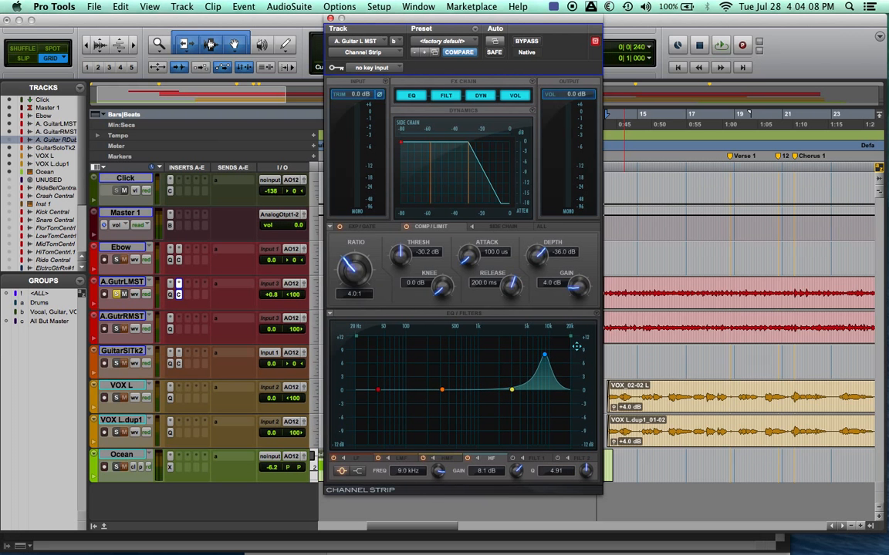
pyautogui.press('space')
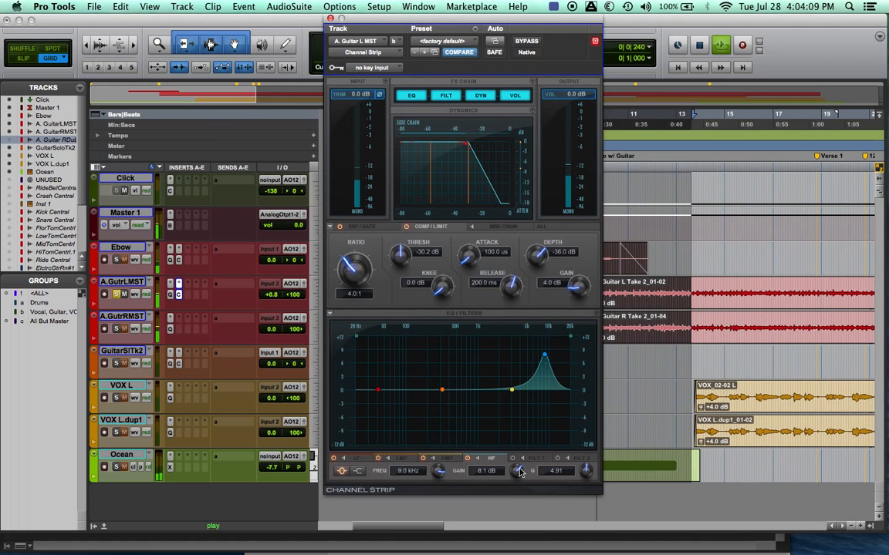
# Step: Reduce the HF boost to 6.1 dB and lower its frequency to 7.9 kHz while auditioning the selection
pyautogui.moveTo(515, 476)
pyautogui.mouseDown()
pyautogui.moveTo(497, 487)
pyautogui.moveTo(507, 483)
pyautogui.mouseUp()
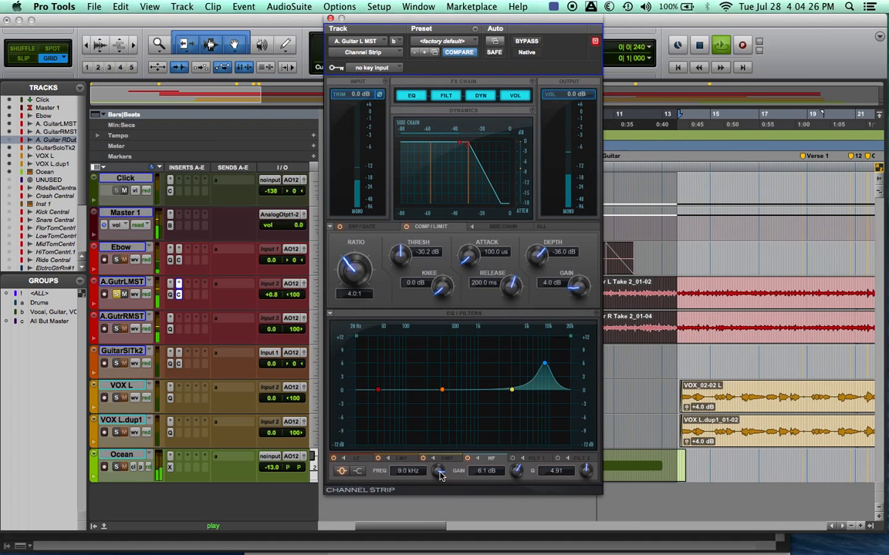
pyautogui.press('space')
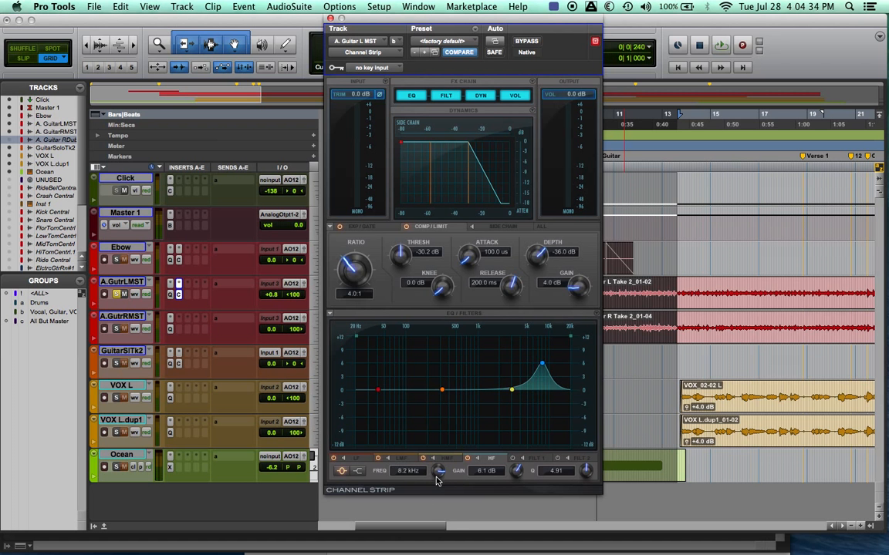
pyautogui.press('space')
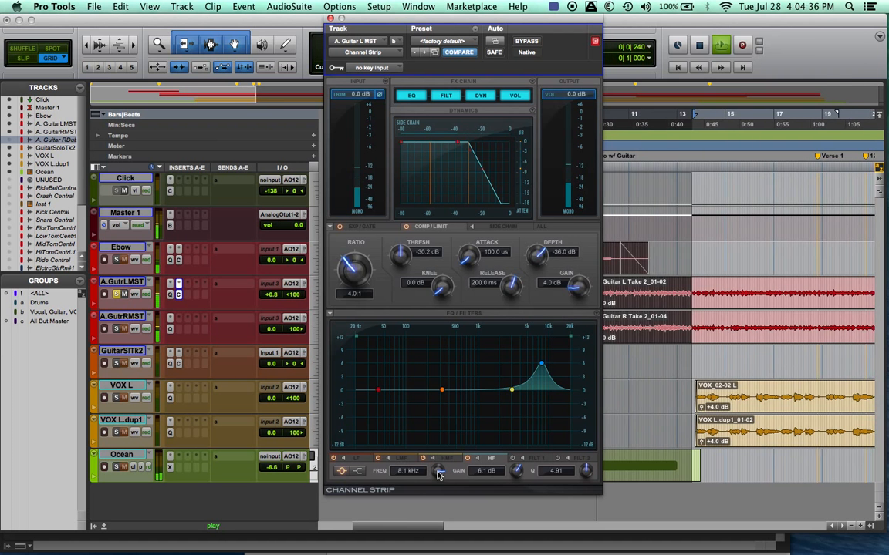
pyautogui.moveTo(438, 475); pyautogui.dragTo(438, 479)
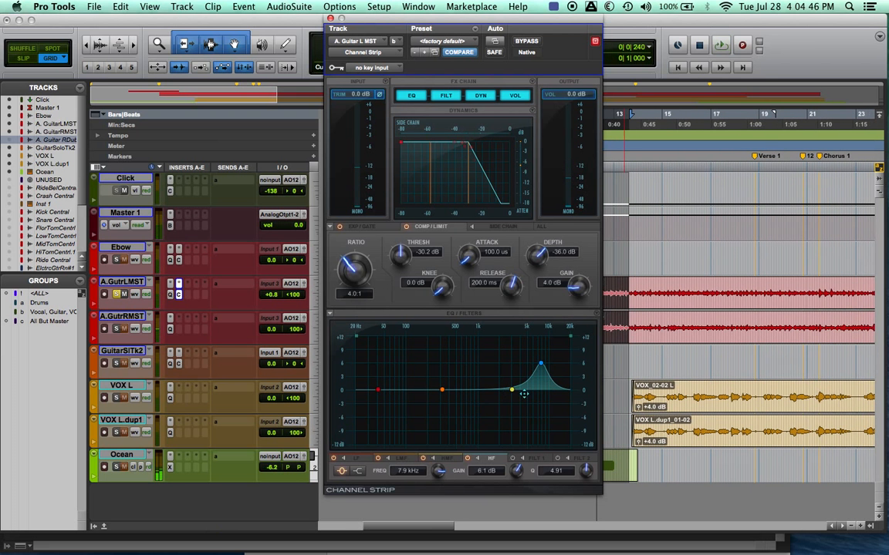
# Step: Boost the HMF band by 5.0 dB at 2.1 kHz and widen its Q to 1.35
pyautogui.click(512, 390)
pyautogui.moveTo(510, 386); pyautogui.dragTo(506, 362)
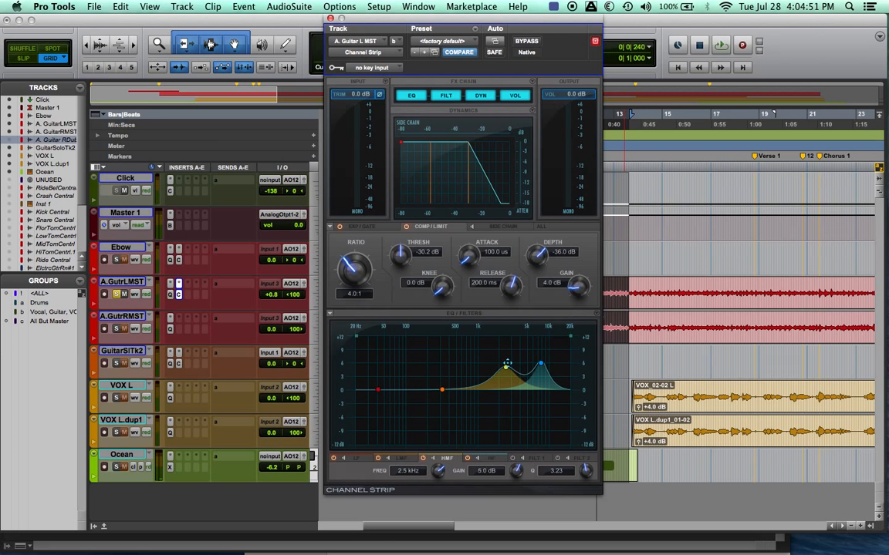
pyautogui.moveTo(503, 363); pyautogui.dragTo(500, 361)
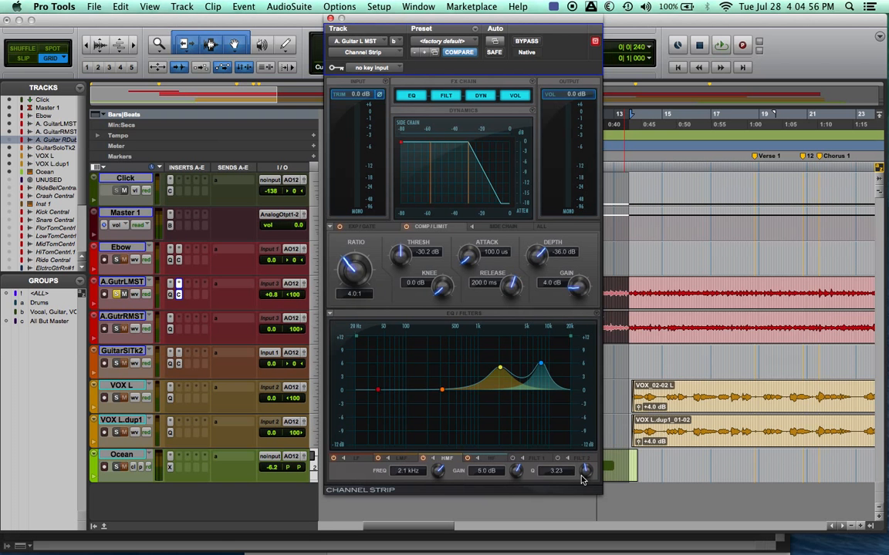
pyautogui.moveTo(576, 495)
pyautogui.mouseDown()
pyautogui.moveTo(565, 529)
pyautogui.moveTo(566, 510)
pyautogui.mouseUp()
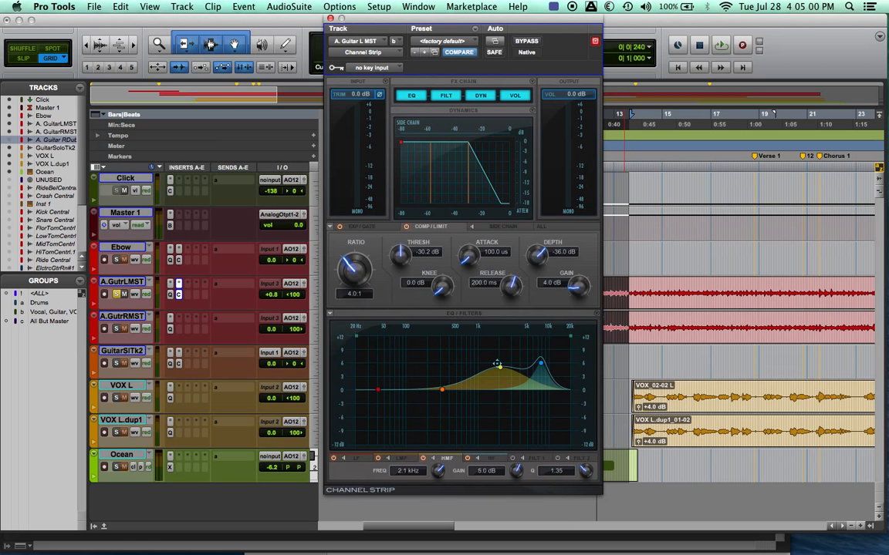
# Step: During playback, sweep the HMF band to 981.7 Hz, narrow its Q to 3.18, and cut it to -2.4 dB
pyautogui.press('space')
pyautogui.moveTo(499, 368); pyautogui.dragTo(476, 334)
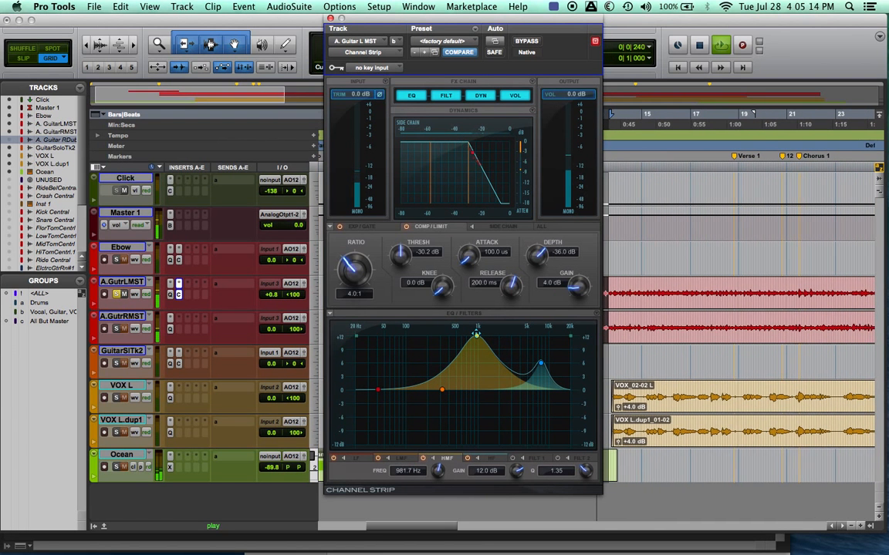
pyautogui.press('space')
pyautogui.moveTo(583, 472); pyautogui.dragTo(581, 423)
pyautogui.moveTo(524, 480); pyautogui.dragTo(468, 551)
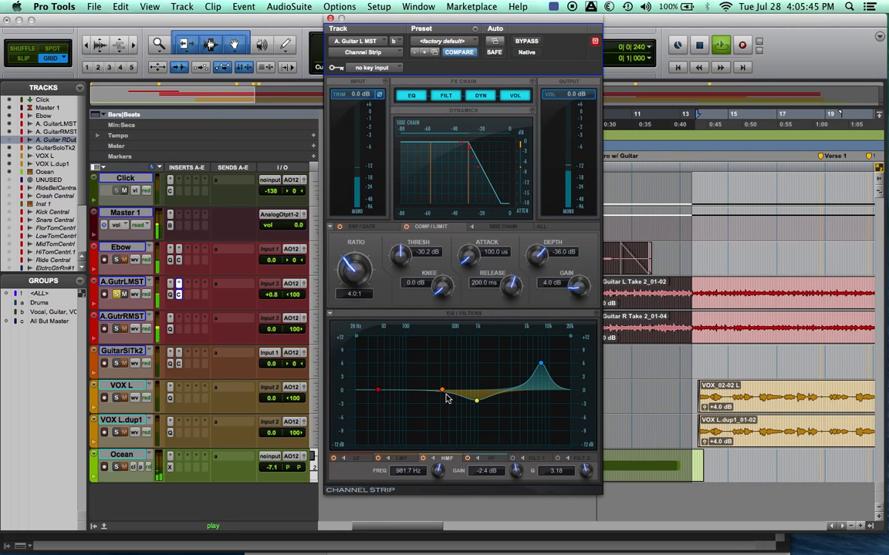
# Step: Boost the LMF band by 3.2 dB at 658.9 Hz and set its Q to 1.05
pyautogui.click(442, 388)
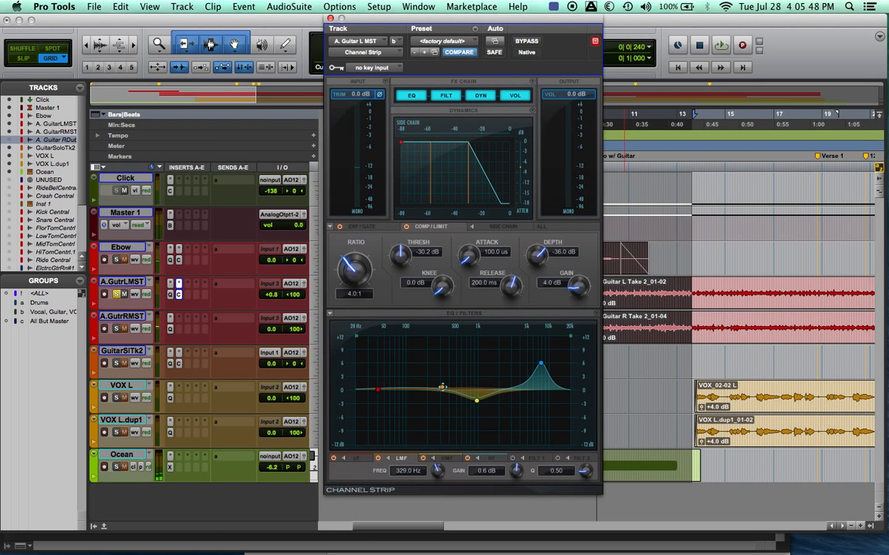
pyautogui.moveTo(442, 384); pyautogui.dragTo(464, 375)
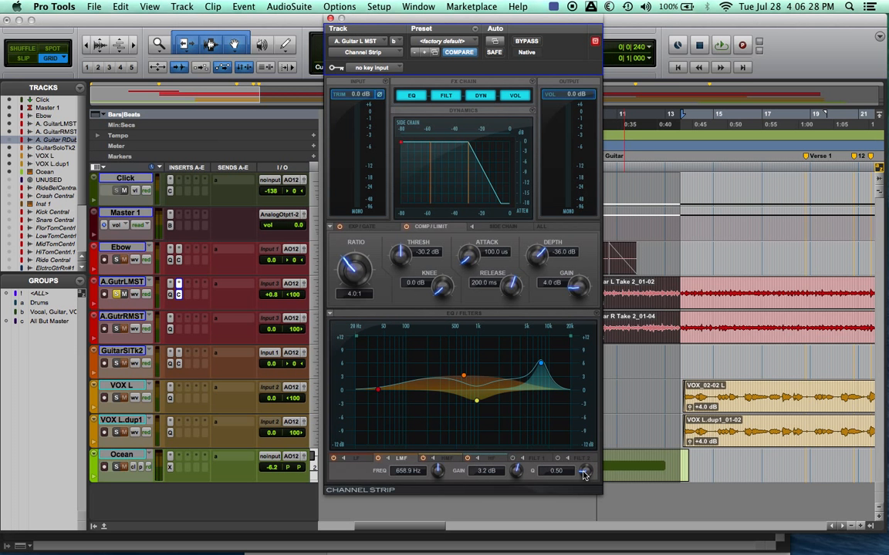
pyautogui.moveTo(584, 475); pyautogui.dragTo(590, 443)
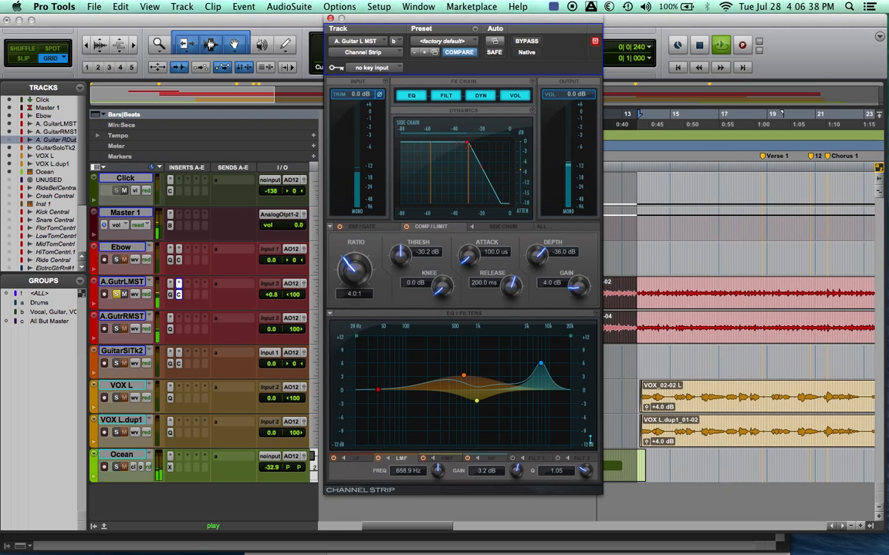
# Step: Show the LF band settings and keep its peak shape selected
pyautogui.click(354, 460)
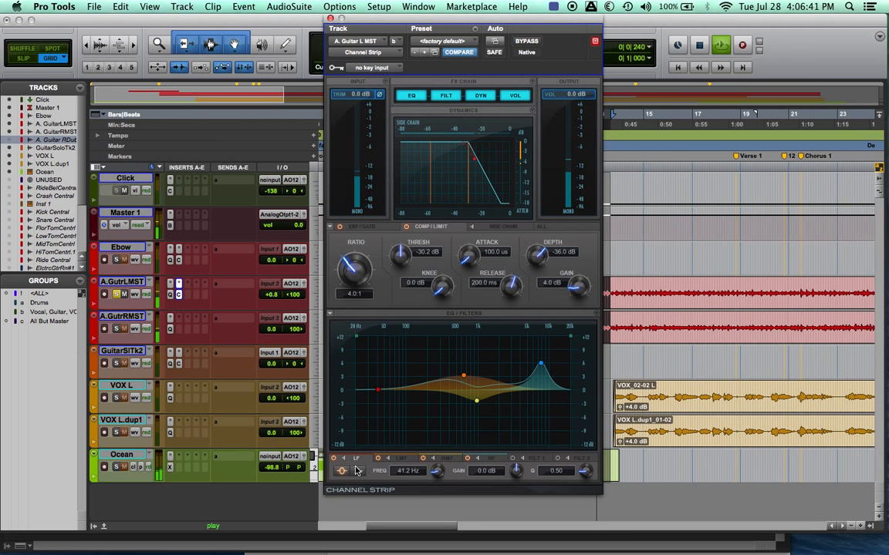
pyautogui.click(343, 471)
pyautogui.click(343, 471)
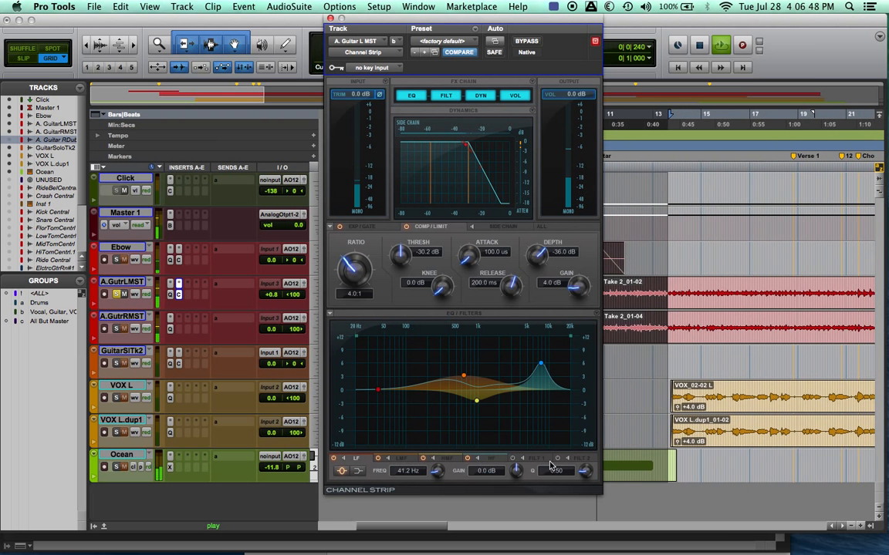
# Step: Set a high-pass filter at 56.9 Hz and a low-pass filter at 12.8 kHz, and audition the selection
pyautogui.click(538, 459)
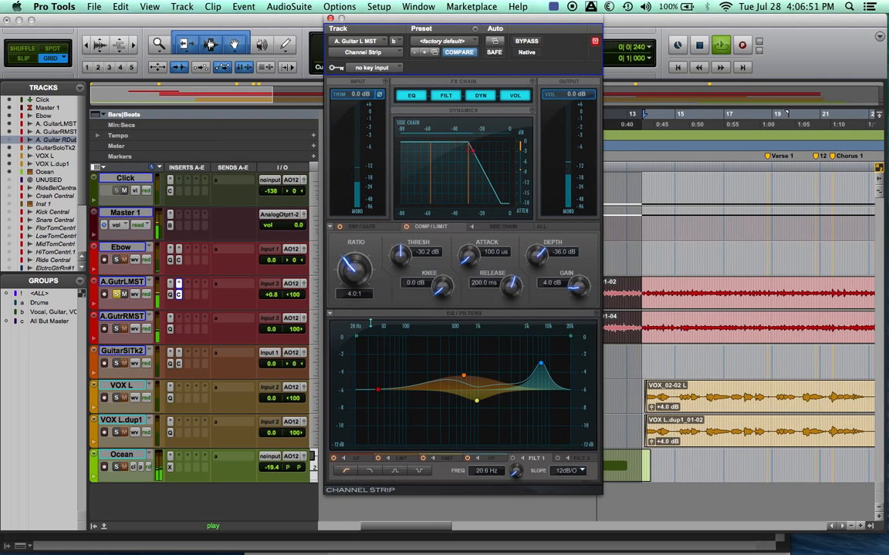
pyautogui.moveTo(356, 338); pyautogui.dragTo(421, 335)
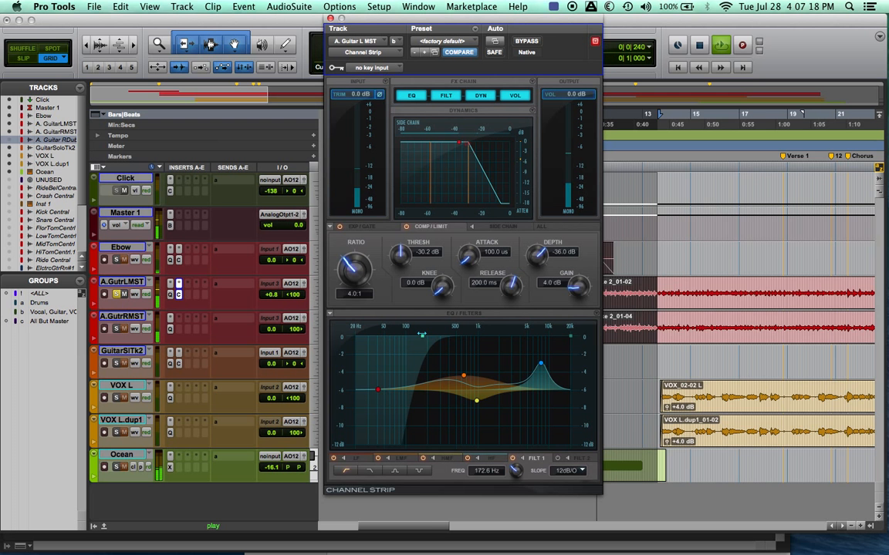
pyautogui.click(569, 336)
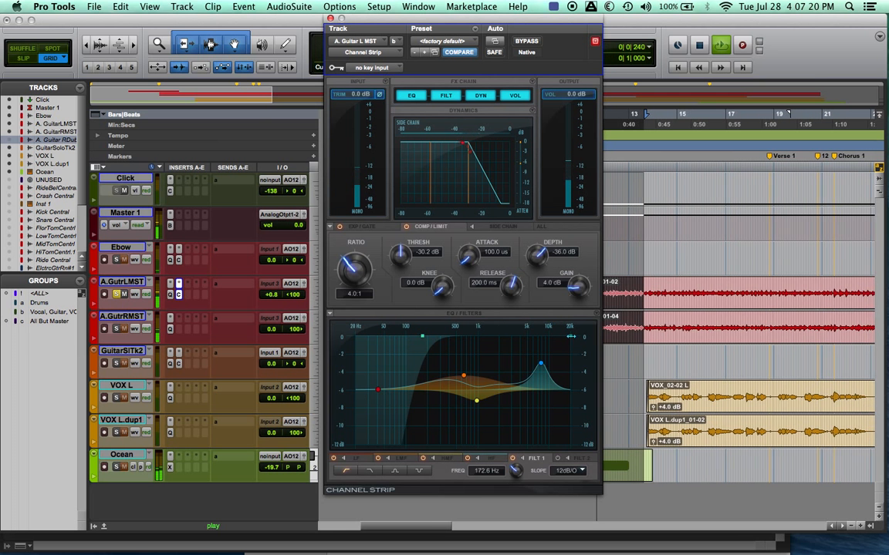
pyautogui.moveTo(568, 337); pyautogui.dragTo(557, 337)
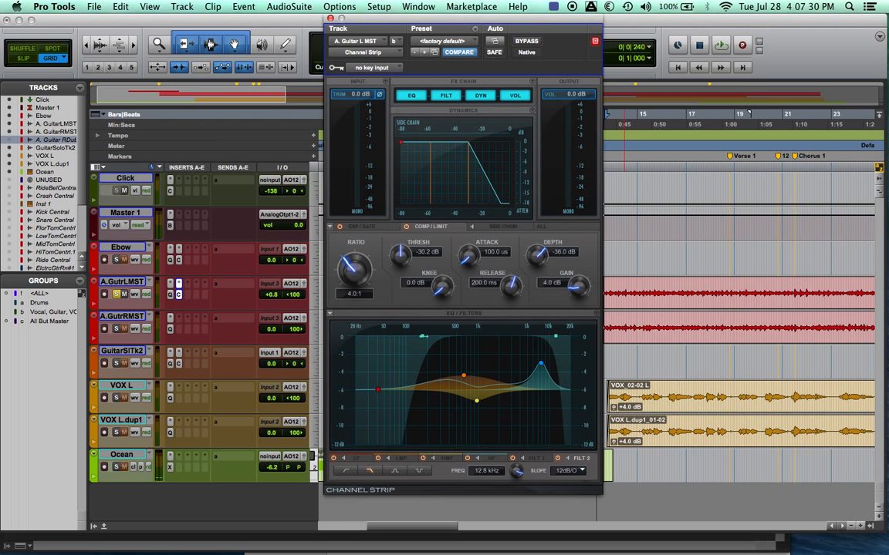
pyautogui.moveTo(422, 336); pyautogui.dragTo(389, 337)
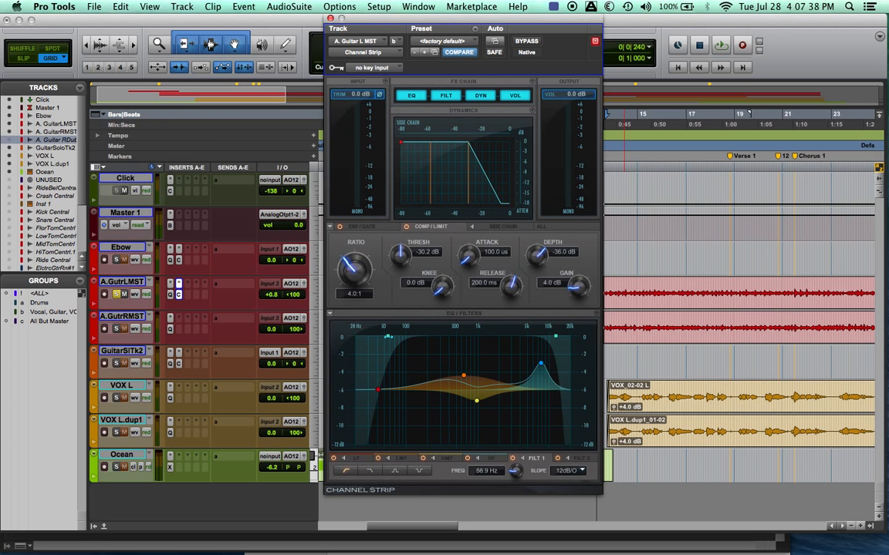
pyautogui.press('space')
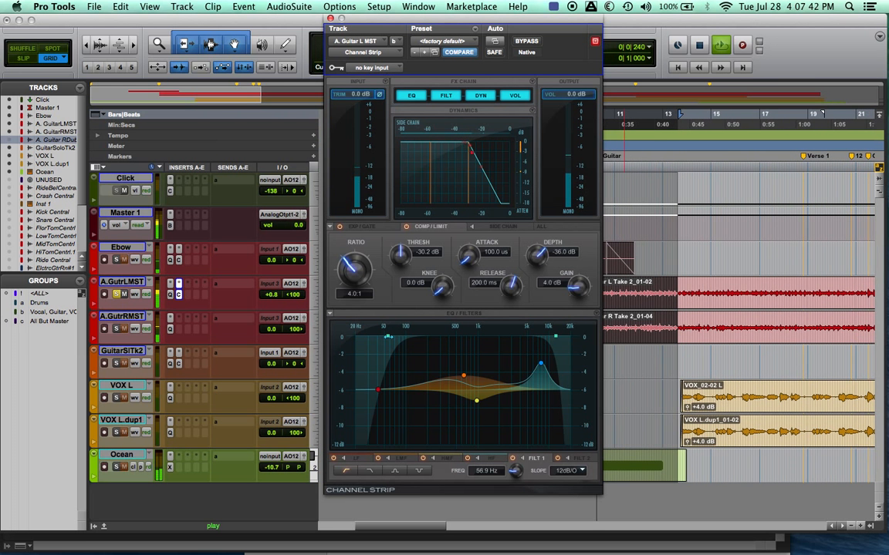
pyautogui.press('space')
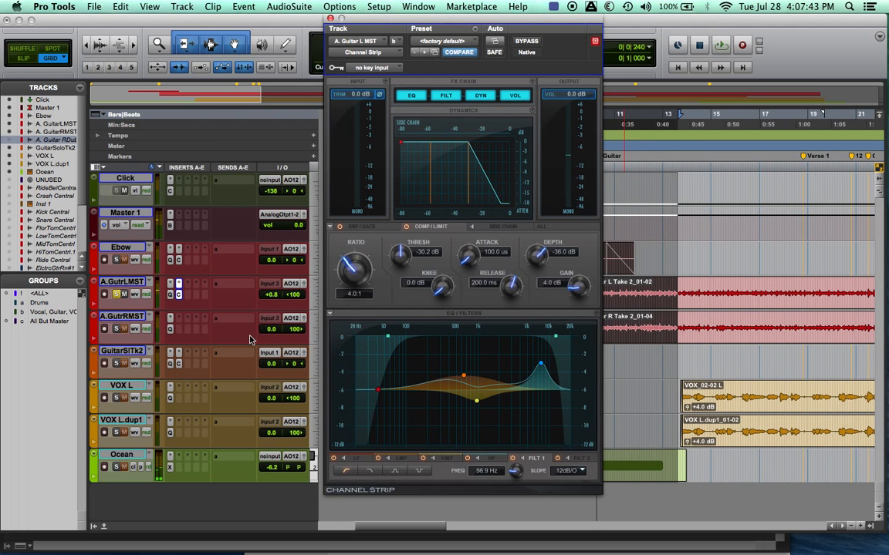
# Step: Close the plug-in window, add Channel Strip to A.GutrRMST, and audition both guitar tracks soloed
pyautogui.click(330, 17)
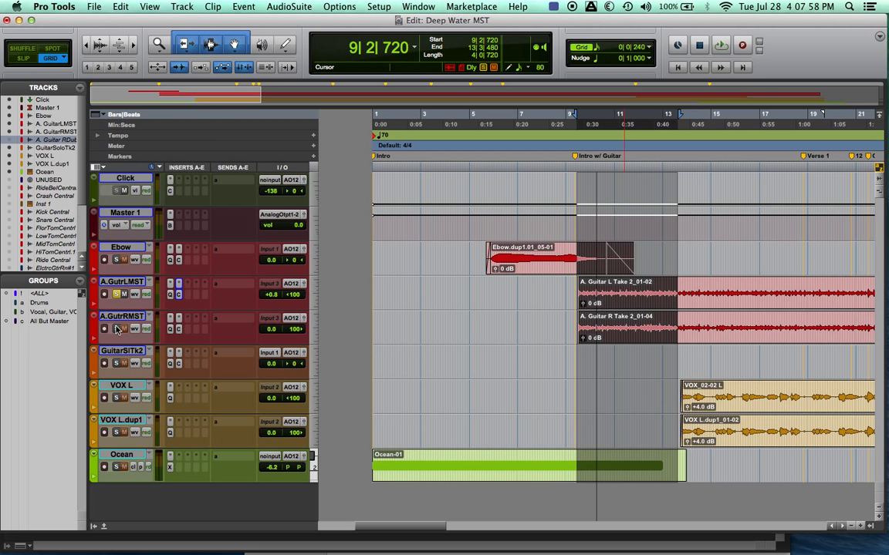
pyautogui.press('space')
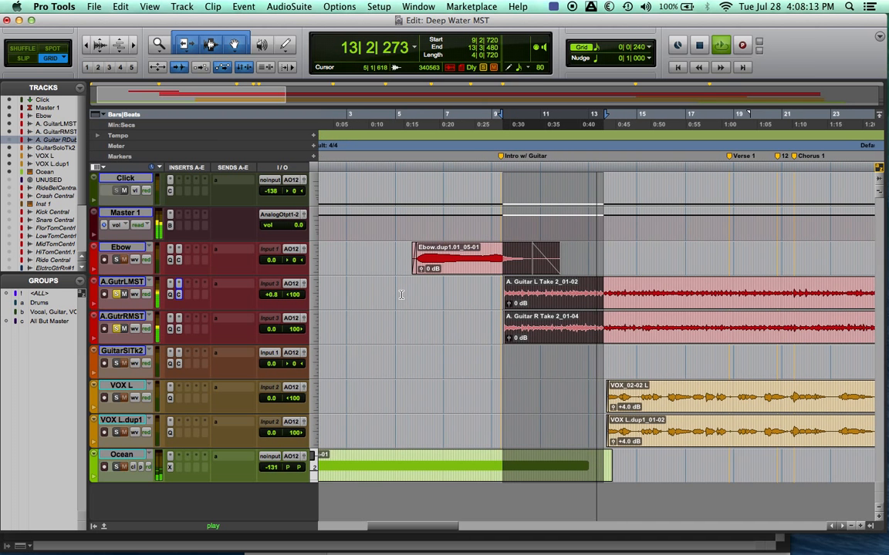
pyautogui.press('space')
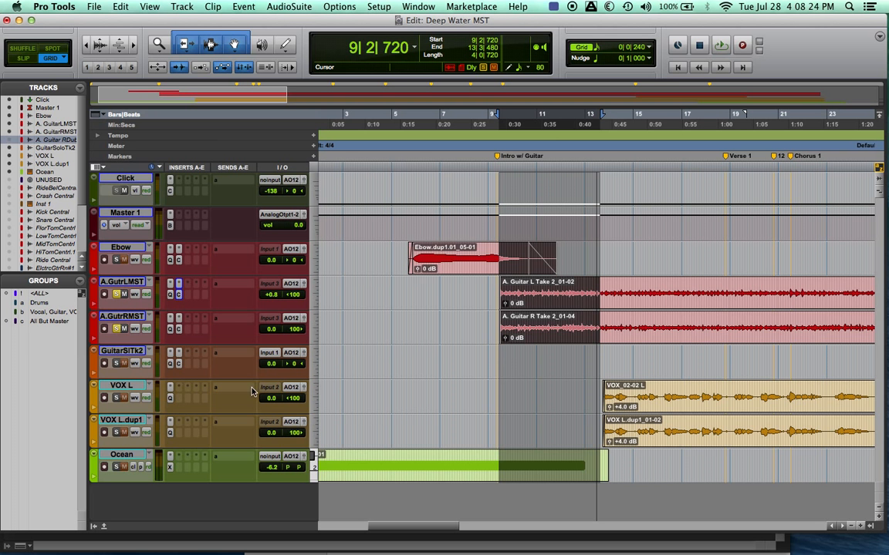
# Step: Insert Channel Strip in the second insert slot of VOX L and load the Male Vocal preset
pyautogui.click(631, 115)
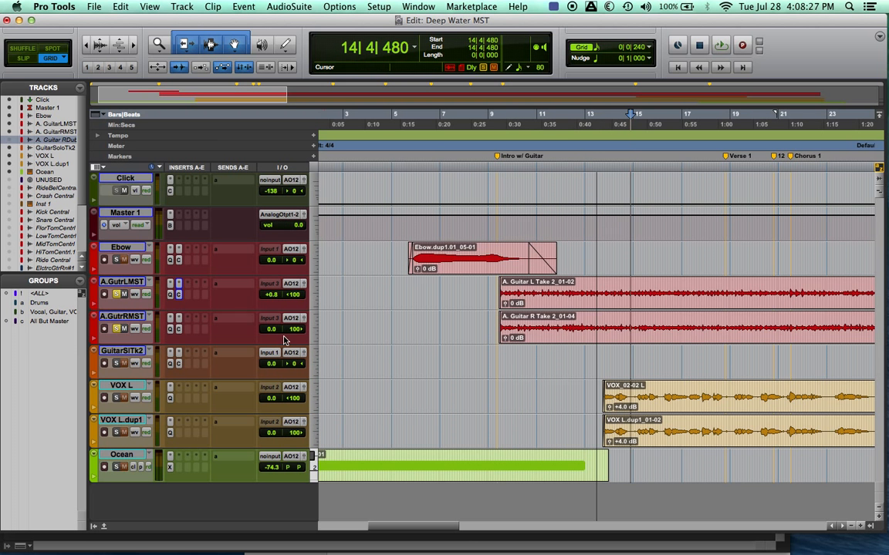
pyautogui.click(180, 399)
pyautogui.moveTo(209, 419)
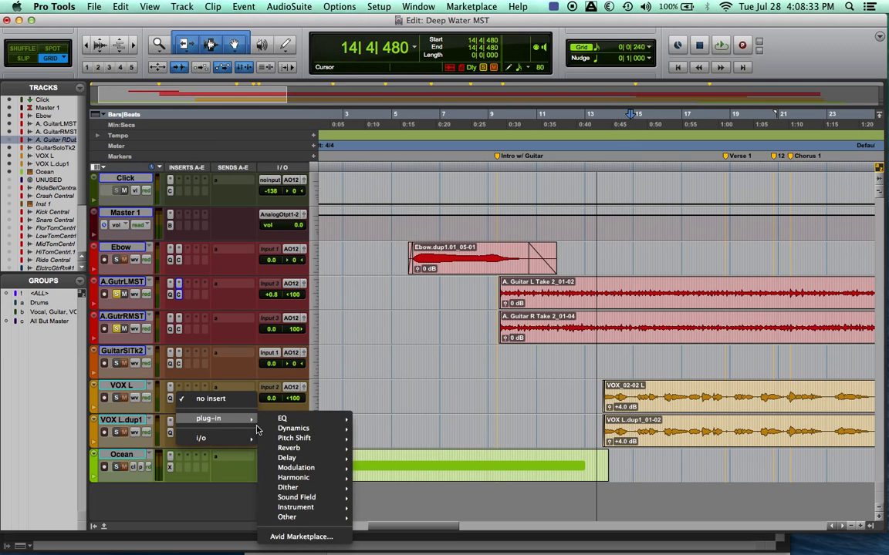
pyautogui.moveTo(293, 428)
pyautogui.click(400, 438)
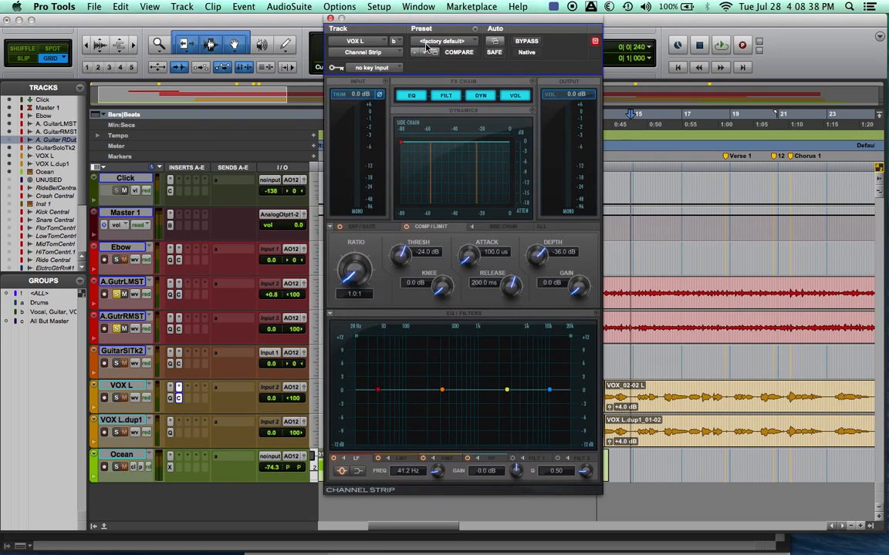
pyautogui.click(434, 42)
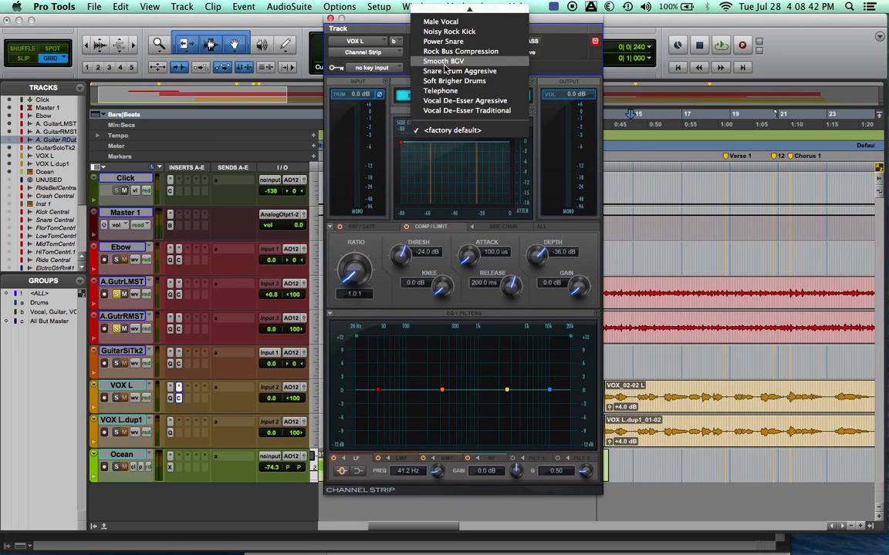
pyautogui.click(458, 21)
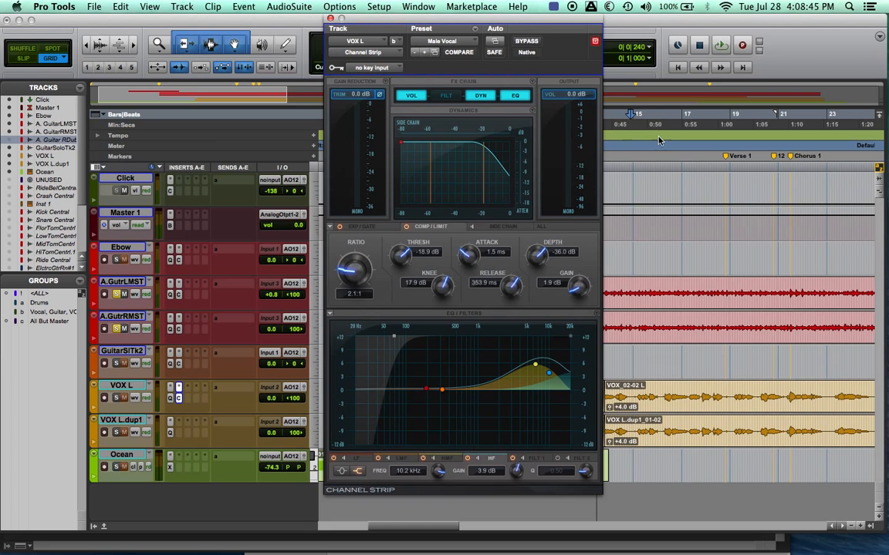
# Step: Move the plug-in window aside and select all tracks from the start of the vocal clips to about bar 19
pyautogui.moveTo(486, 29); pyautogui.dragTo(390, 3)
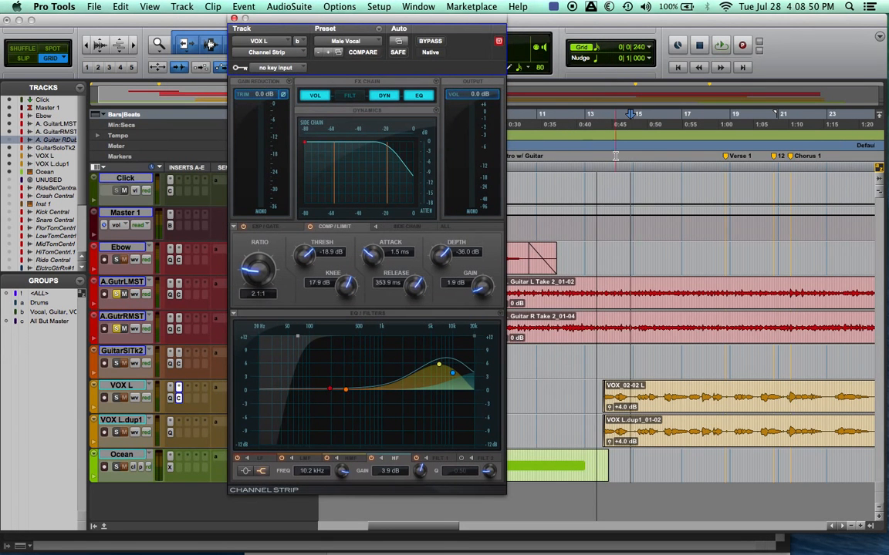
pyautogui.moveTo(615, 138); pyautogui.dragTo(739, 130)
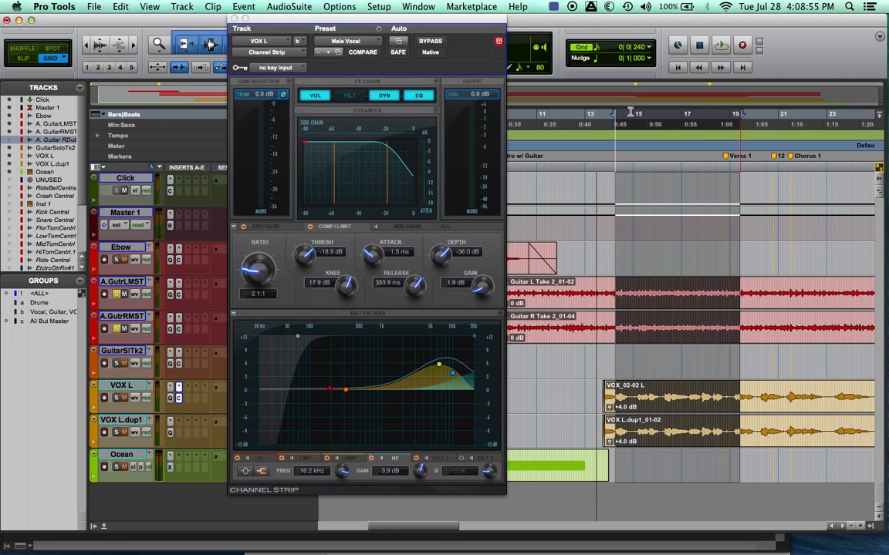
pyautogui.moveTo(615, 119); pyautogui.dragTo(606, 120)
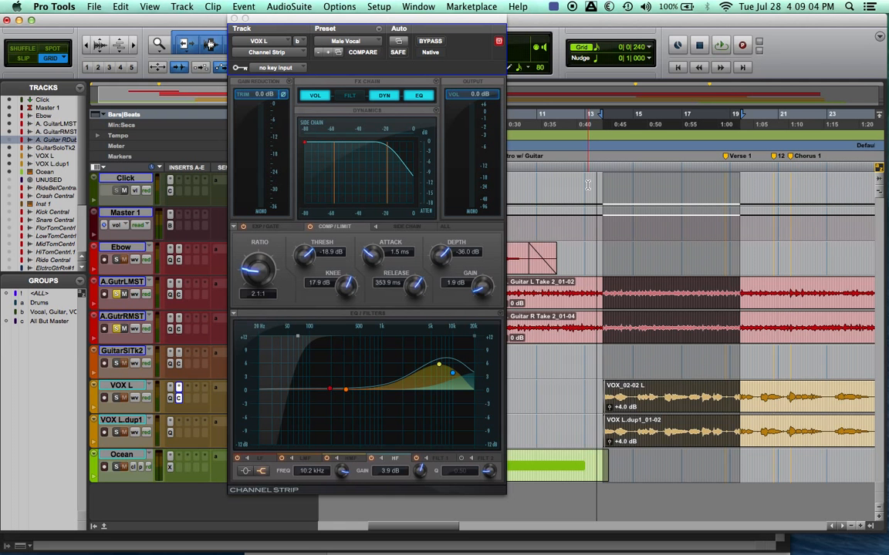
# Step: Solo only VOX L, play the vocal selection, and enable FILT in its Channel Strip effects chain
pyautogui.press('space')
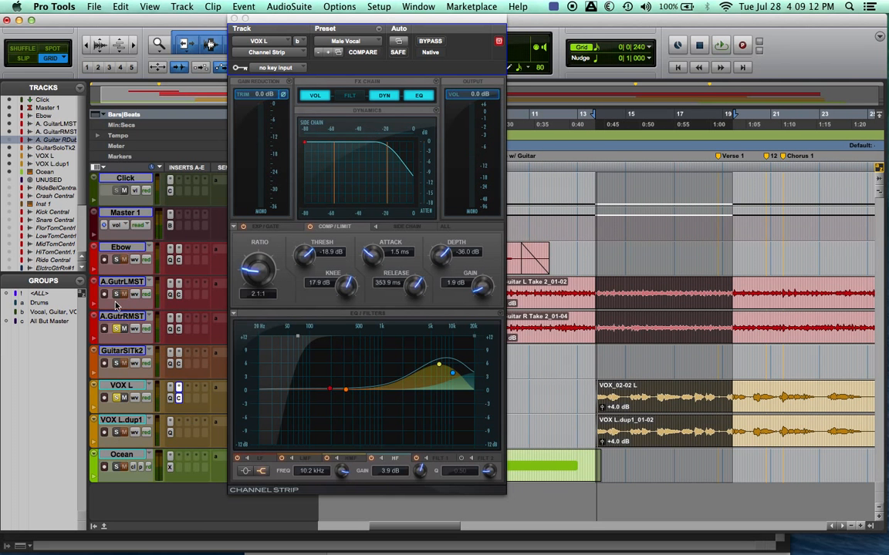
pyautogui.press('space')
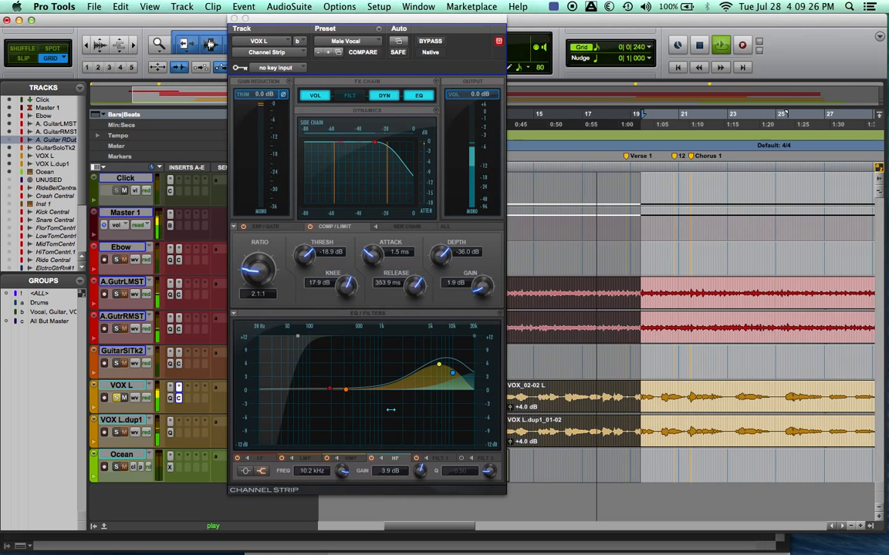
pyautogui.click(349, 94)
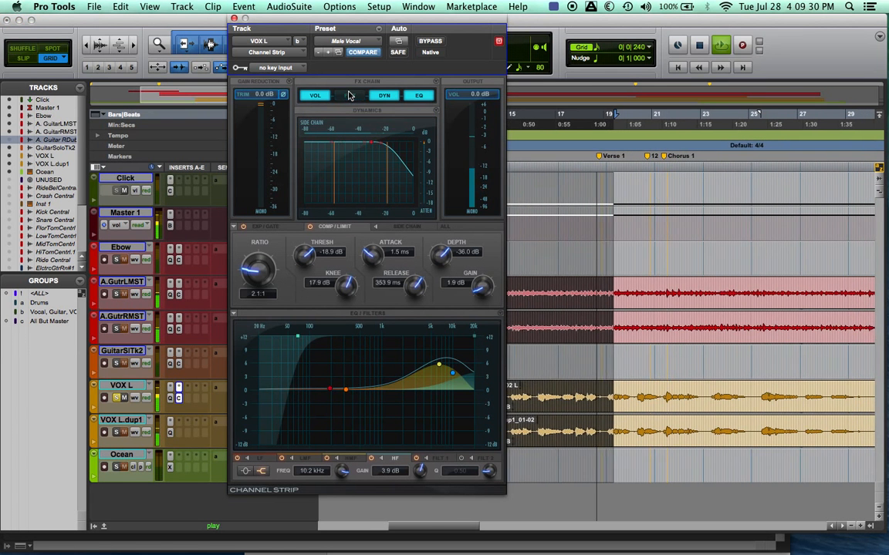
# Step: Disable FILT on VOX L's Channel Strip and boost the LMF EQ band to 11.0 dB at 1.1 kHz while auditioning the vocal
pyautogui.click(349, 95)
pyautogui.press('space')
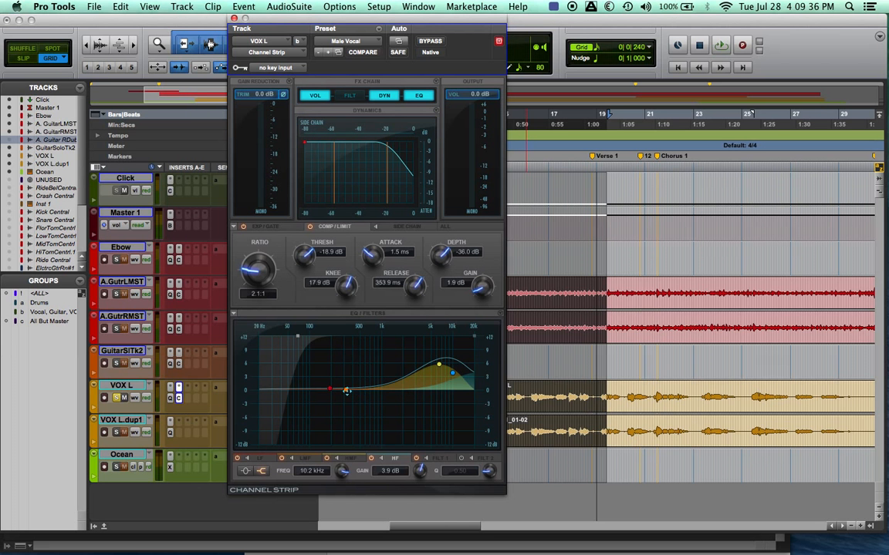
pyautogui.moveTo(347, 390); pyautogui.dragTo(367, 356)
pyautogui.press('space')
pyautogui.moveTo(367, 355); pyautogui.dragTo(384, 339)
pyautogui.press('space')
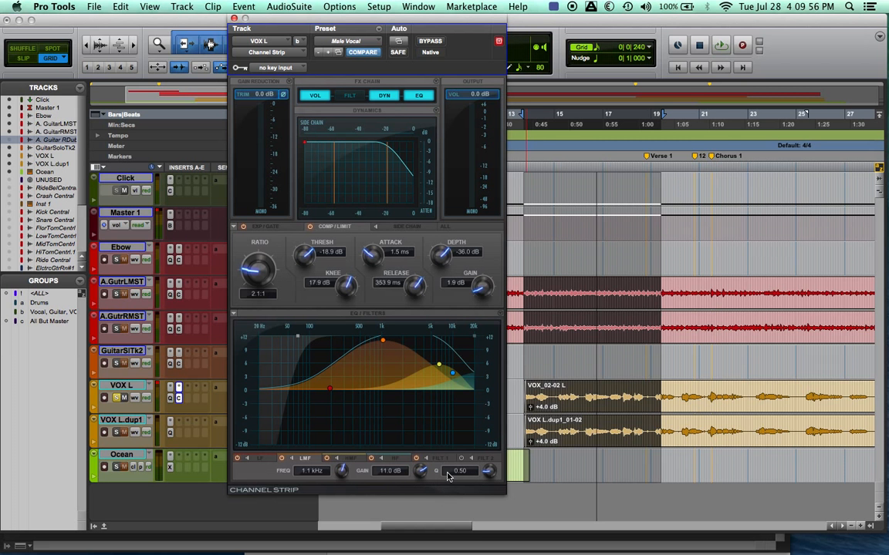
# Step: Narrow the LMF band to a Q of 4.20 and set its gain to 4.5 dB during playback
pyautogui.moveTo(491, 472); pyautogui.dragTo(497, 406)
pyautogui.press('space')
pyautogui.moveTo(495, 463); pyautogui.dragTo(502, 451)
pyautogui.moveTo(434, 467); pyautogui.dragTo(408, 521)
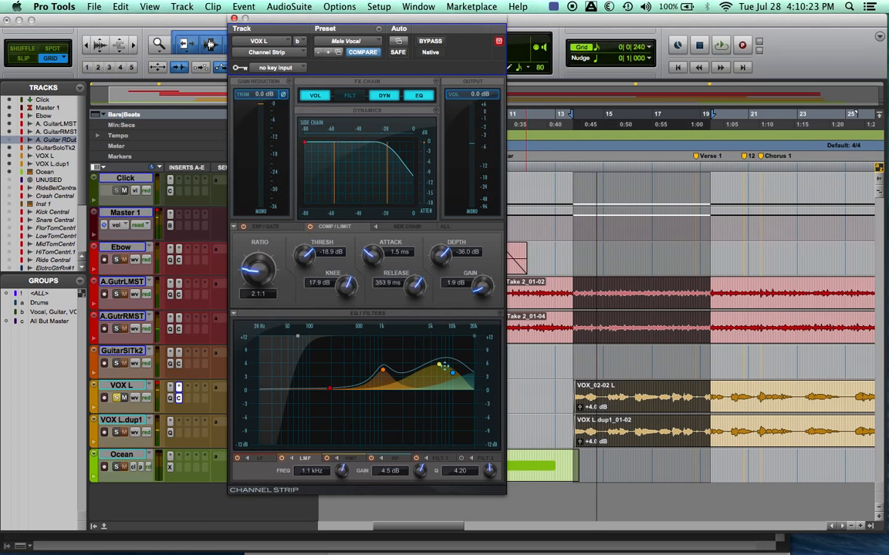
# Step: Set the HMF band to 4.5 kHz with a gain of -2.1 dB and a Q of 3.17, and stop playback
pyautogui.moveTo(439, 365); pyautogui.dragTo(425, 400)
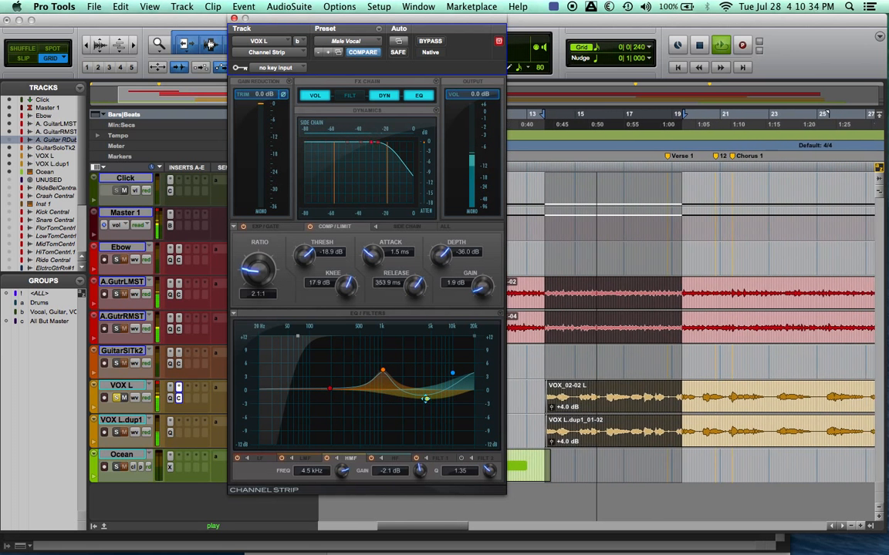
pyautogui.moveTo(488, 478); pyautogui.dragTo(501, 436)
pyautogui.press('space')
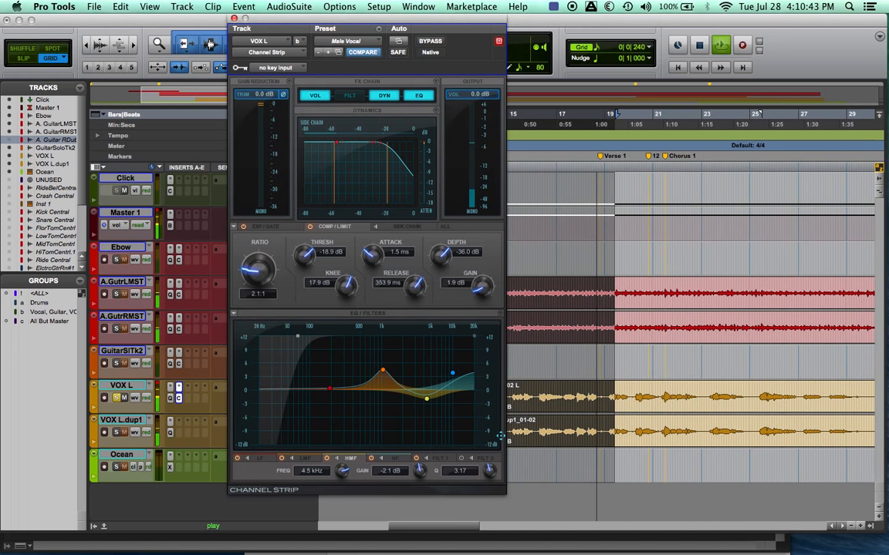
# Step: Copy the Channel Strip insert from VOX L to the second insert slot of VOX L.dup1 and close the plug-in window
pyautogui.moveTo(180, 400); pyautogui.dragTo(179, 434)
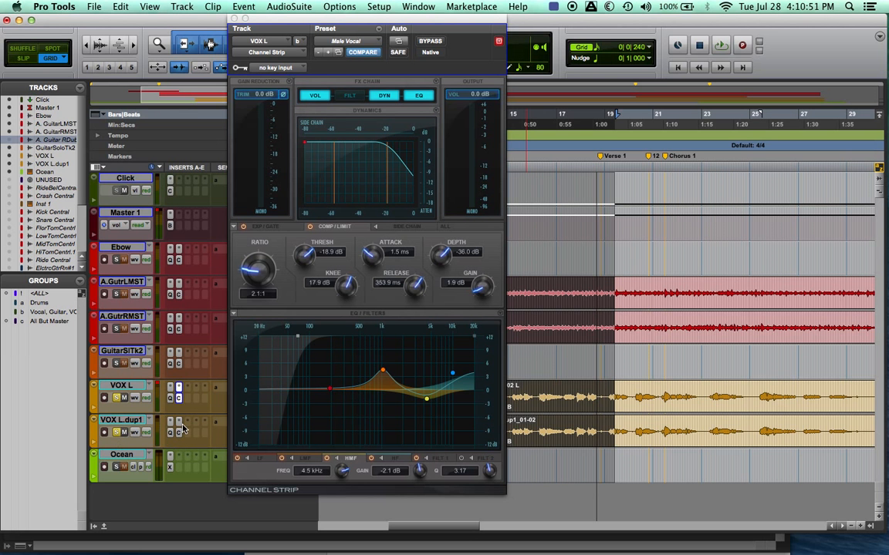
pyautogui.click(235, 19)
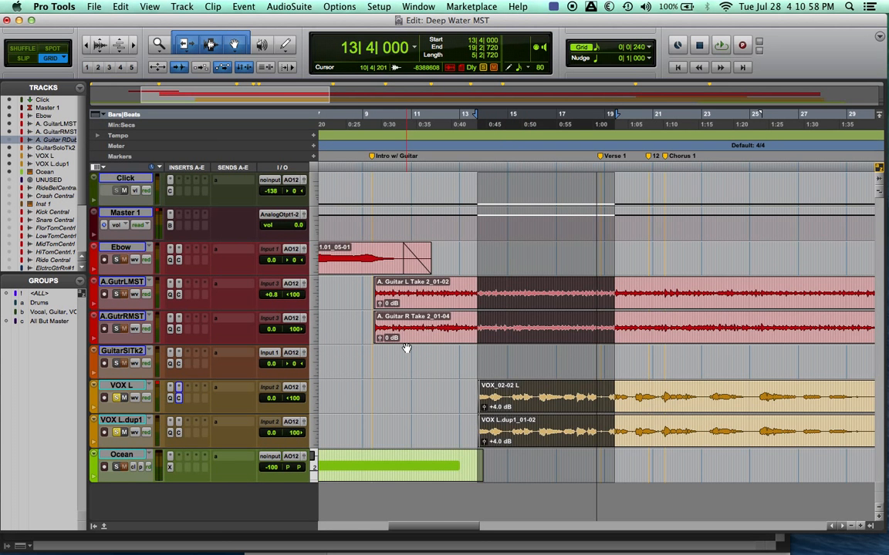
# Step: Play both soloed vocal tracks, check their levels in the Mix window, and return to the Edit window
pyautogui.press('space')
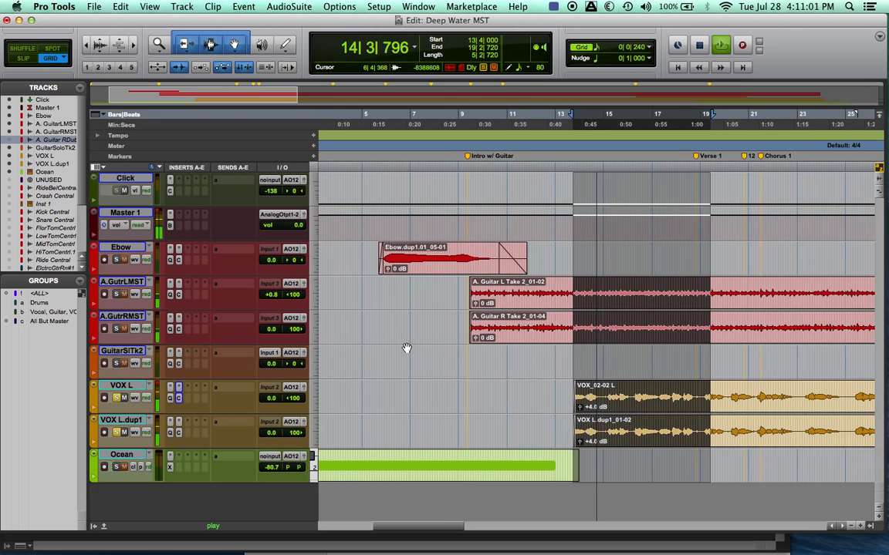
pyautogui.press('super+equal')
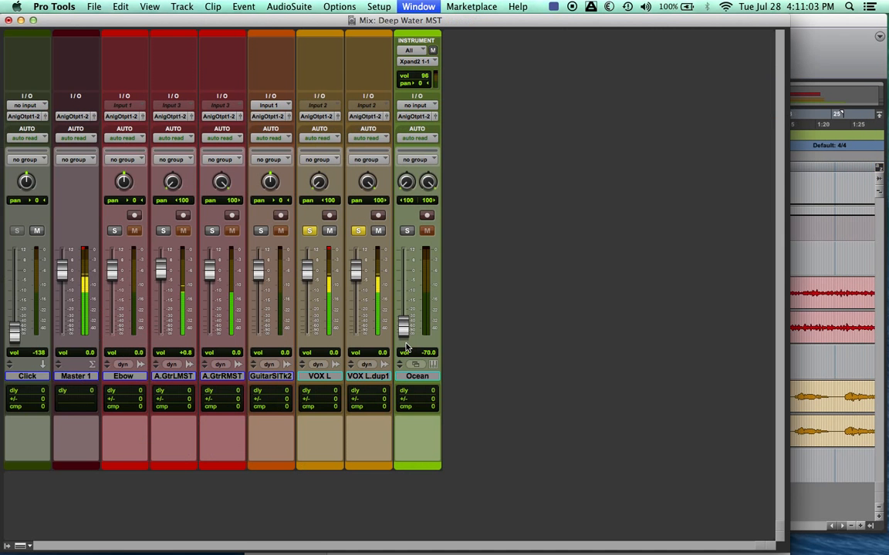
pyautogui.press('super+equal')
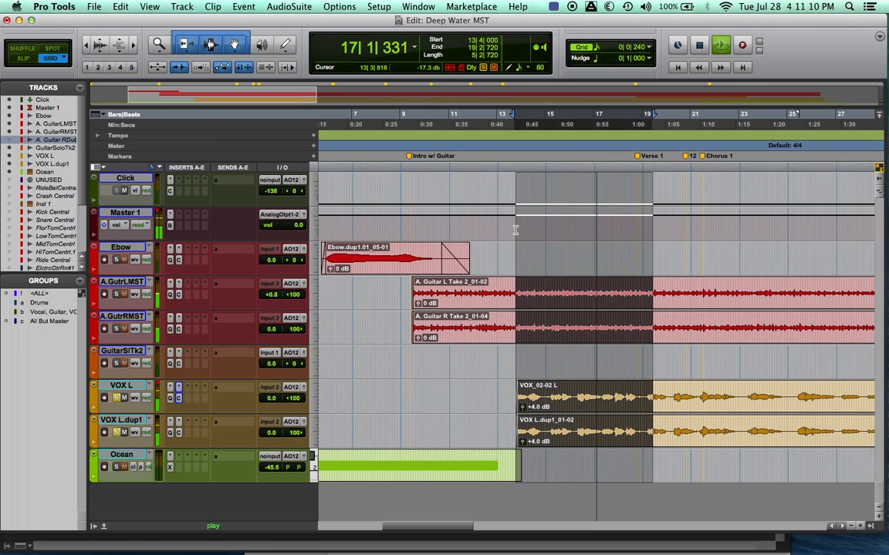
pyautogui.press('space')
# Step: Place the edit cursor at 14|2|000, unsolo VOX L and VOX L.dup1, and audition the vocals with the full mix
pyautogui.click(515, 226)
pyautogui.click(117, 398)
pyautogui.click(117, 433)
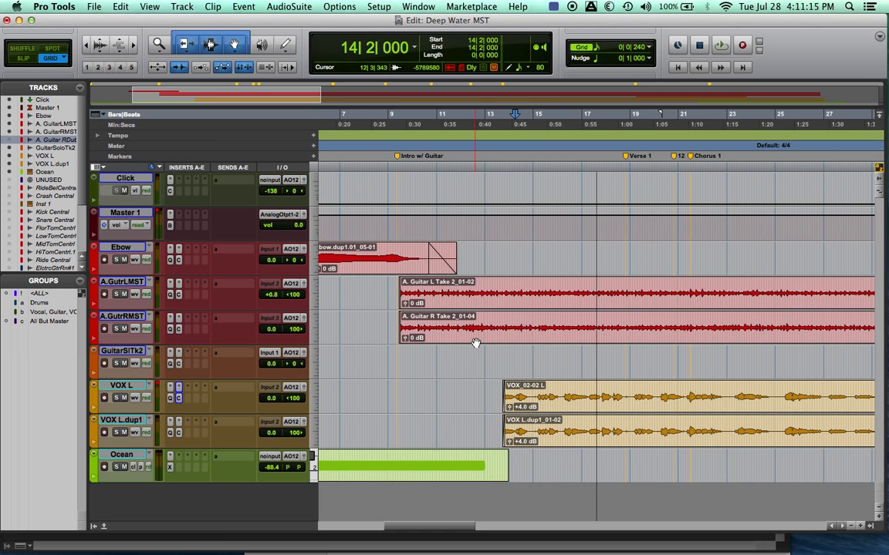
pyautogui.press('space')
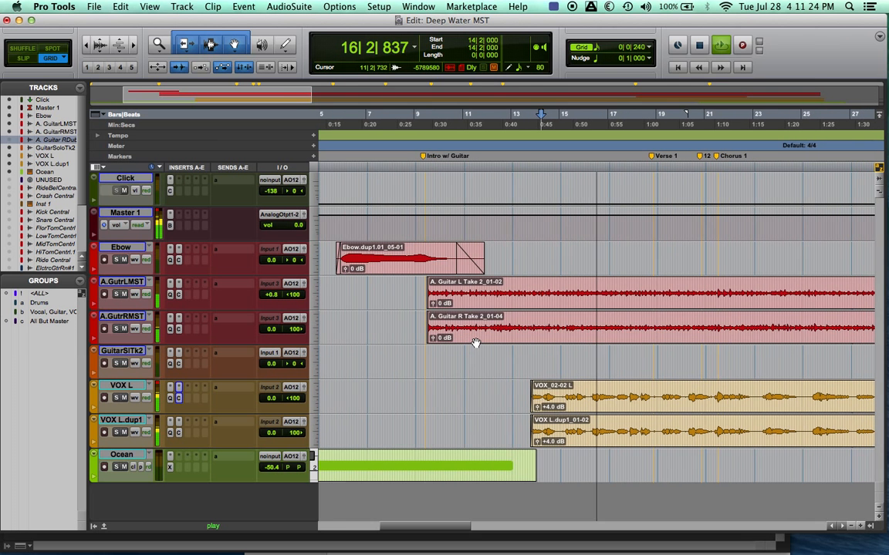
pyautogui.press('space')
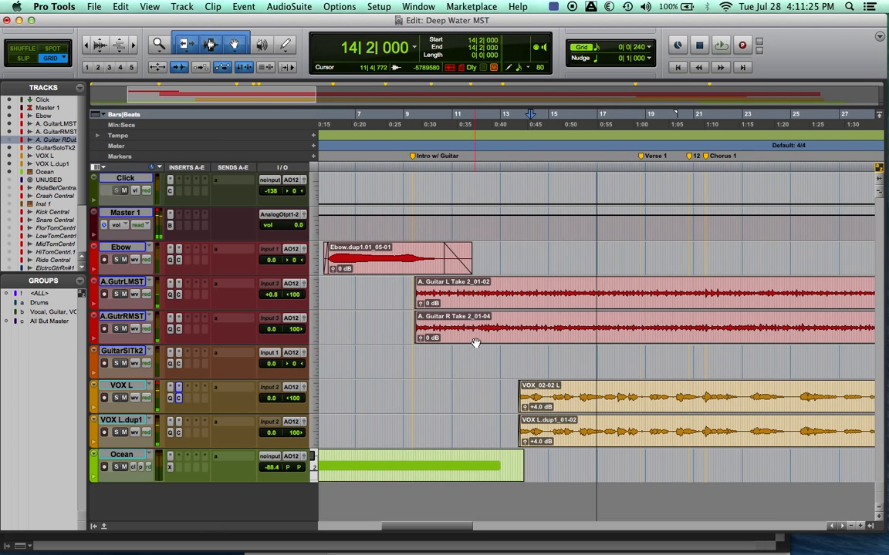